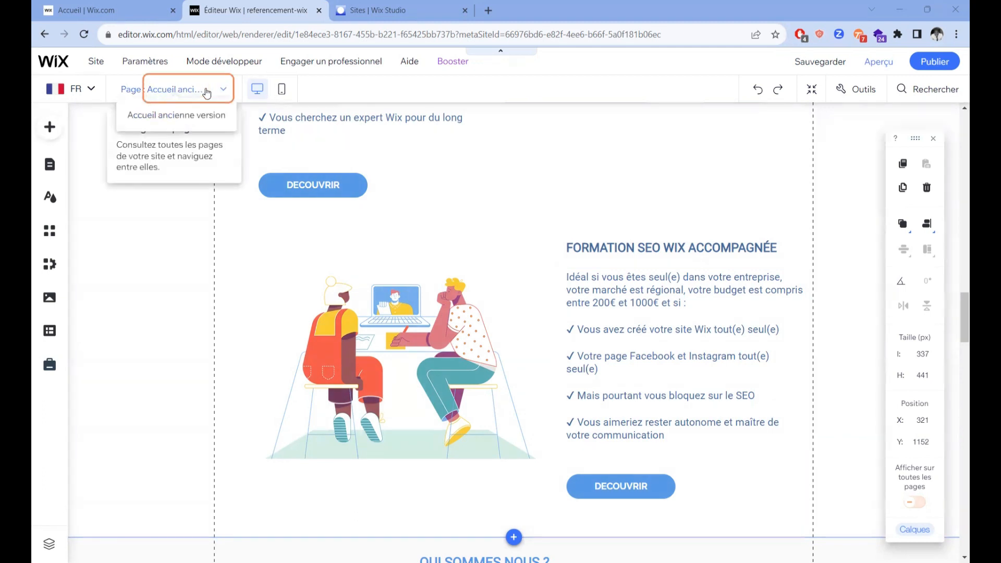
- In the site's page list, show Nouvelle page in the site menu and hide it again
click(224, 89)
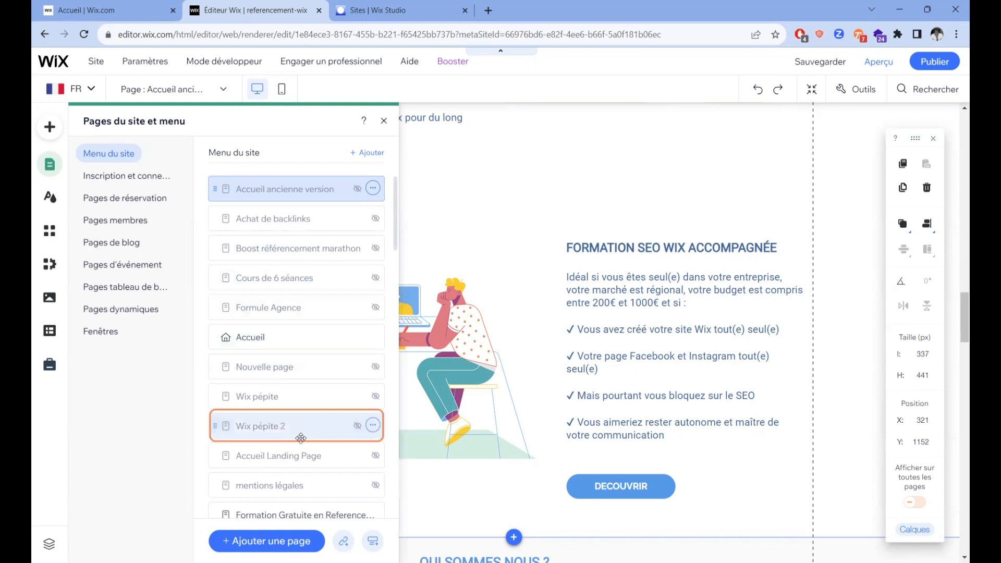
click(373, 366)
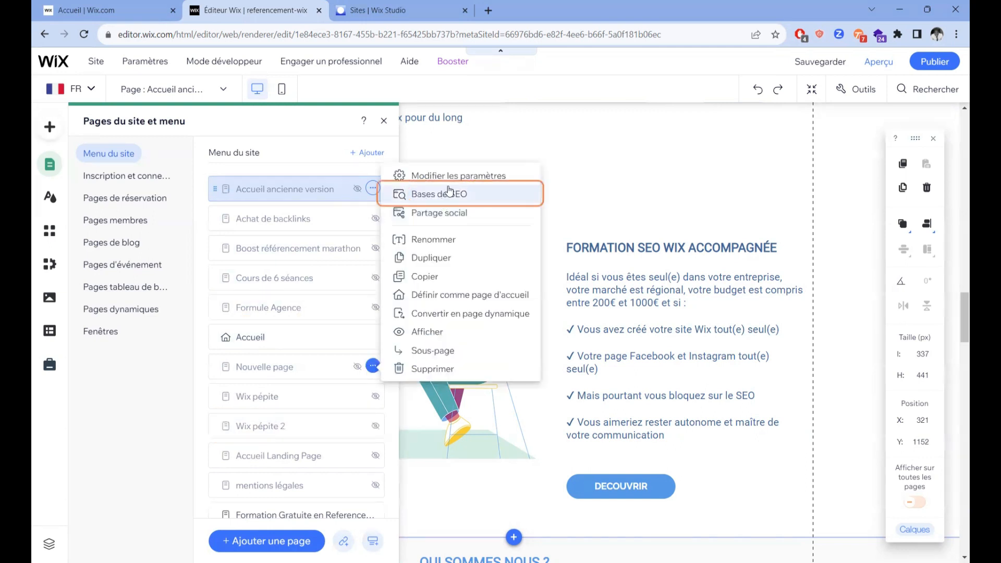
click(436, 333)
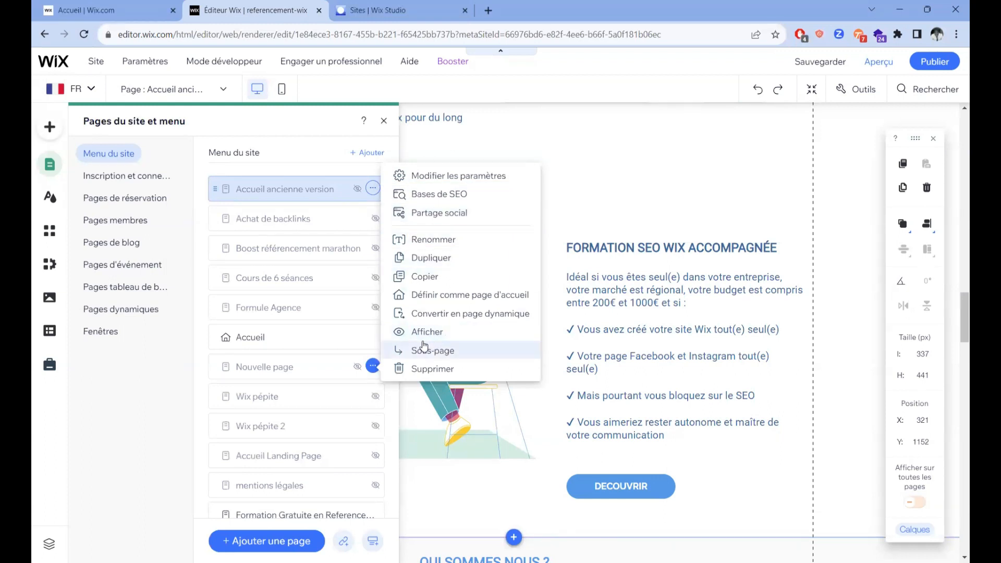
click(373, 366)
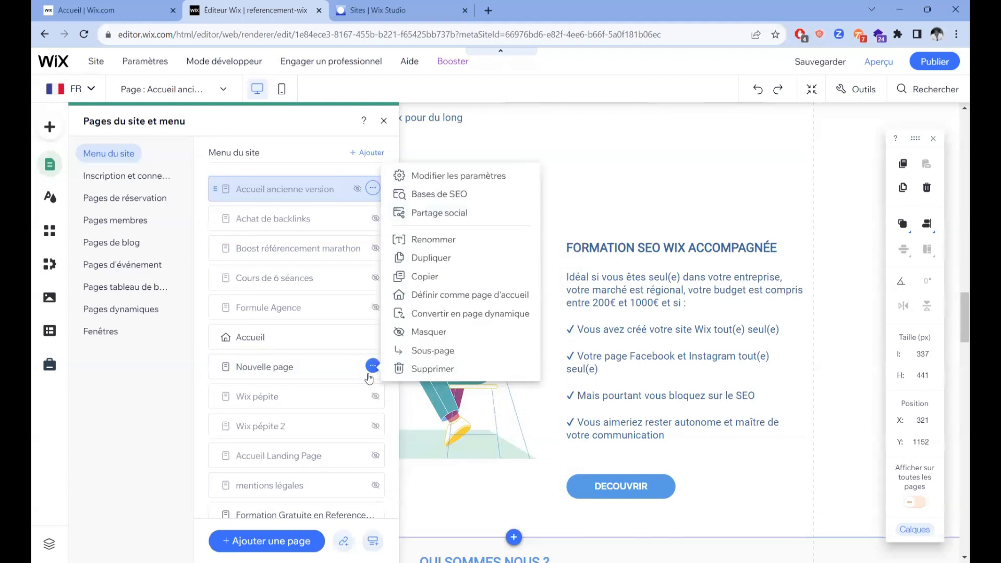
click(430, 333)
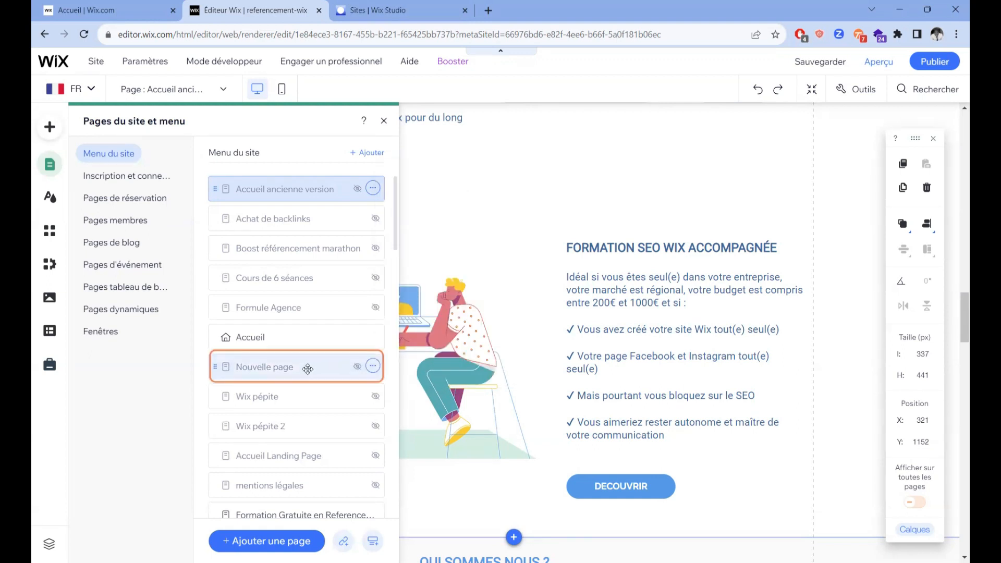
- Make mentions légales a subpage of the Formation Gratuite en Referencement Wix page and move that parent page above Accueil Landing Page
scroll(308, 369, down, 2)
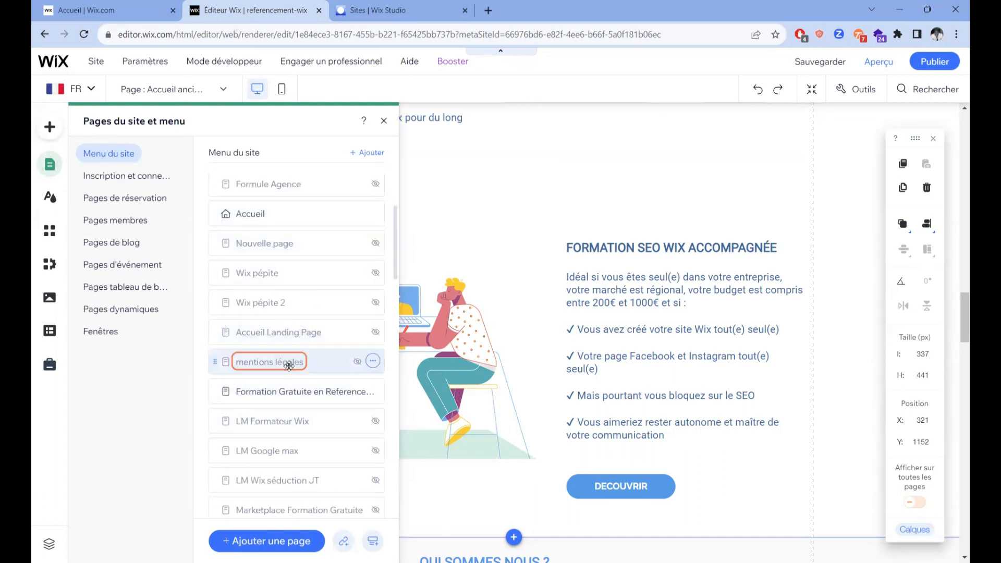
drag(281, 362, 320, 388)
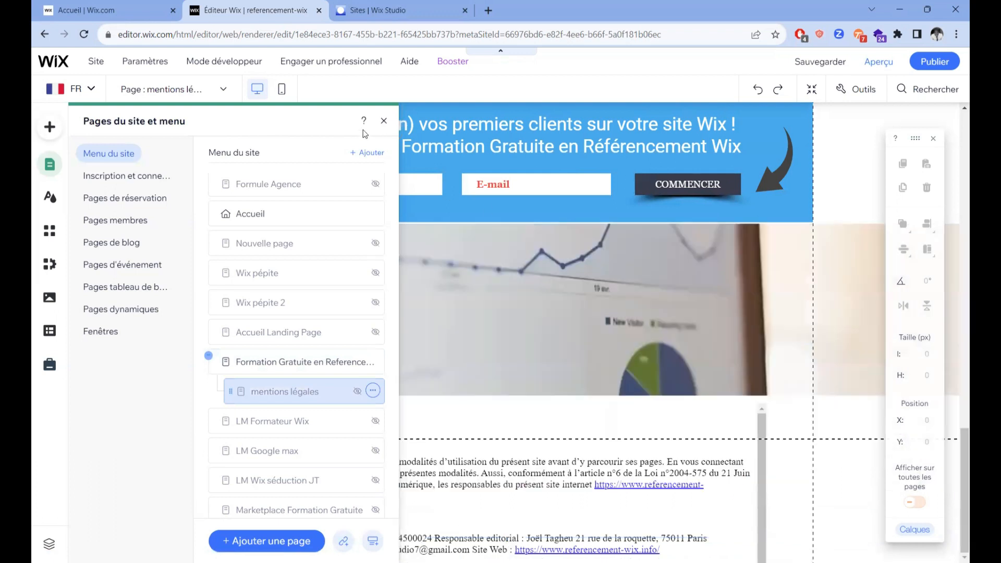
scroll(657, 220, up, 5)
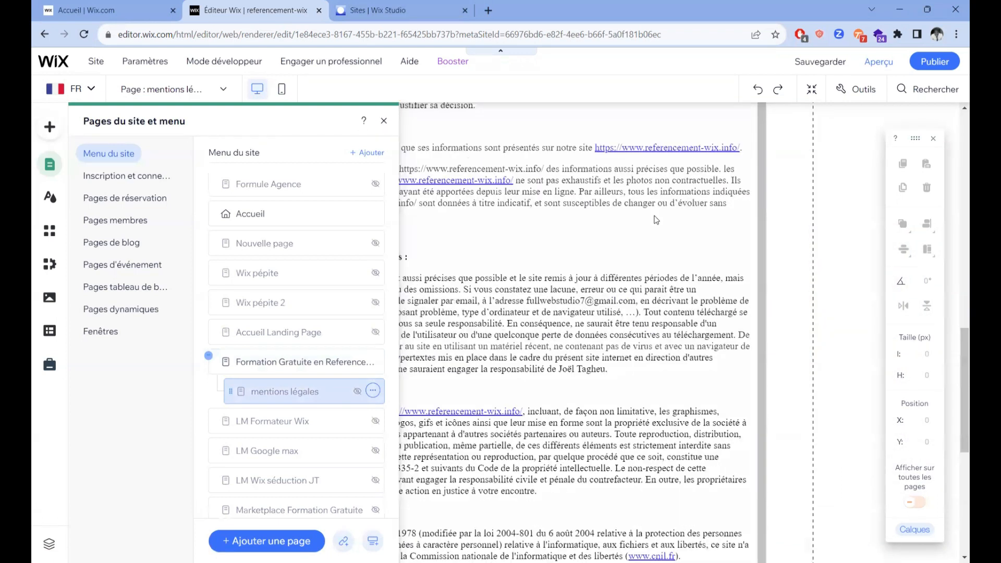
scroll(656, 220, up, 6)
drag(309, 366, 384, 123)
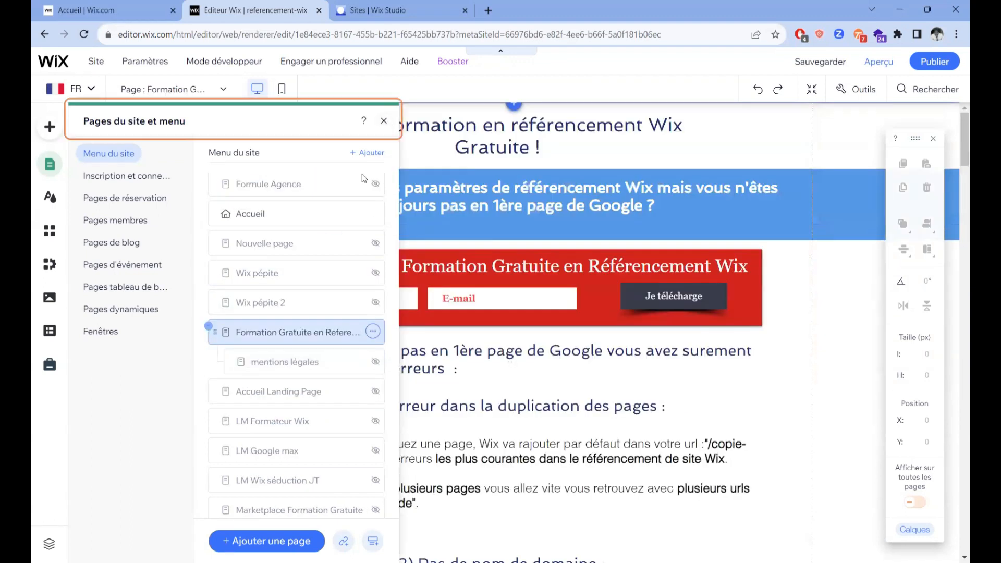
- Preview the site from the Accueil page and open Formation Gratuite en Referencement Wix through its navigation menu
click(292, 212)
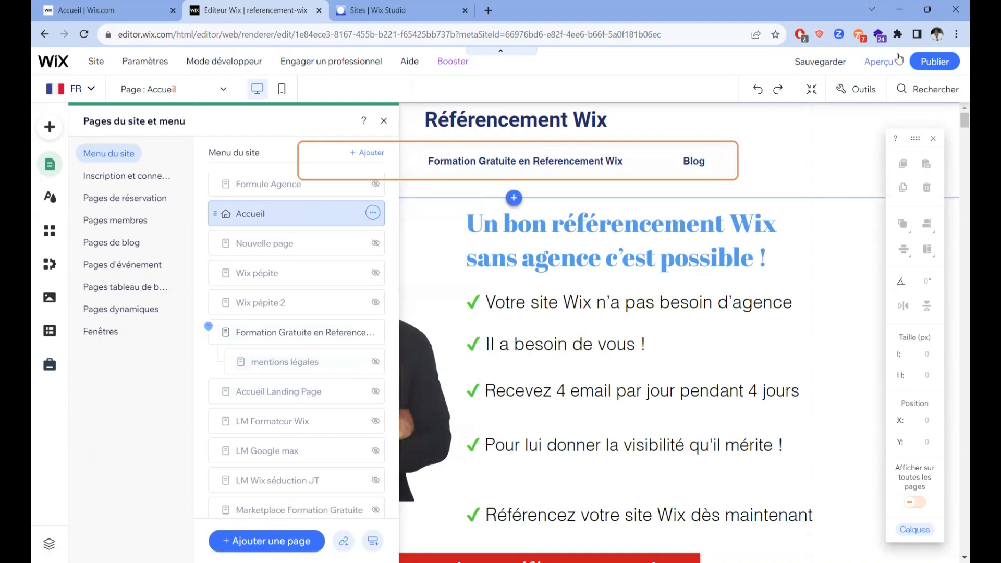
click(878, 61)
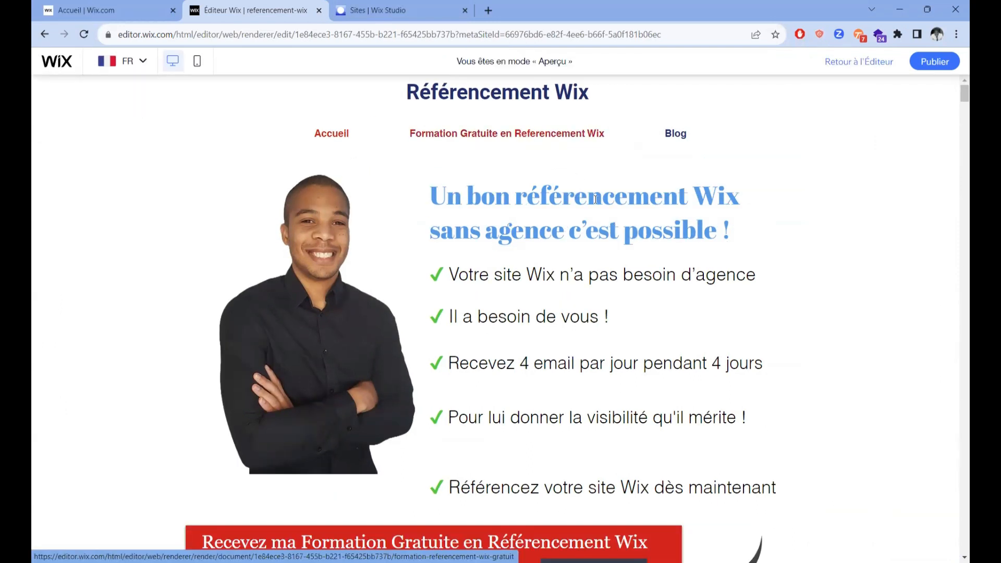
click(574, 137)
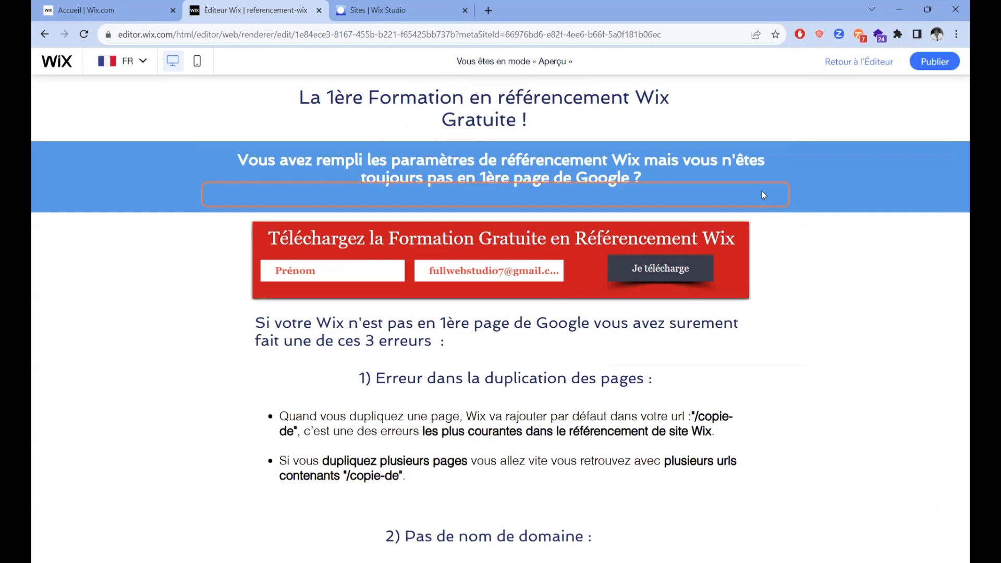
- Show the mentions légales subpage in the site menu and preview the Accueil page's navigation
click(213, 89)
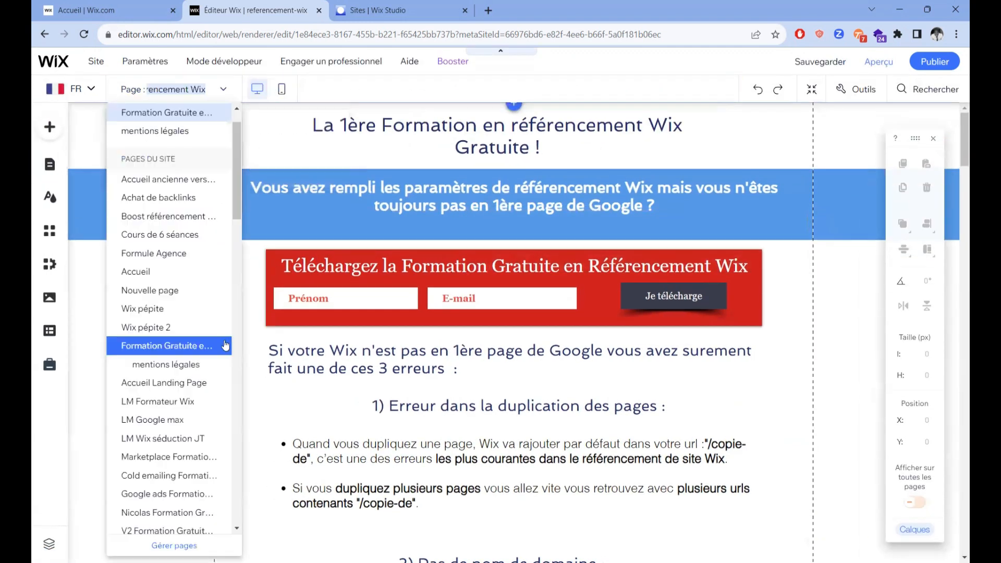
click(211, 542)
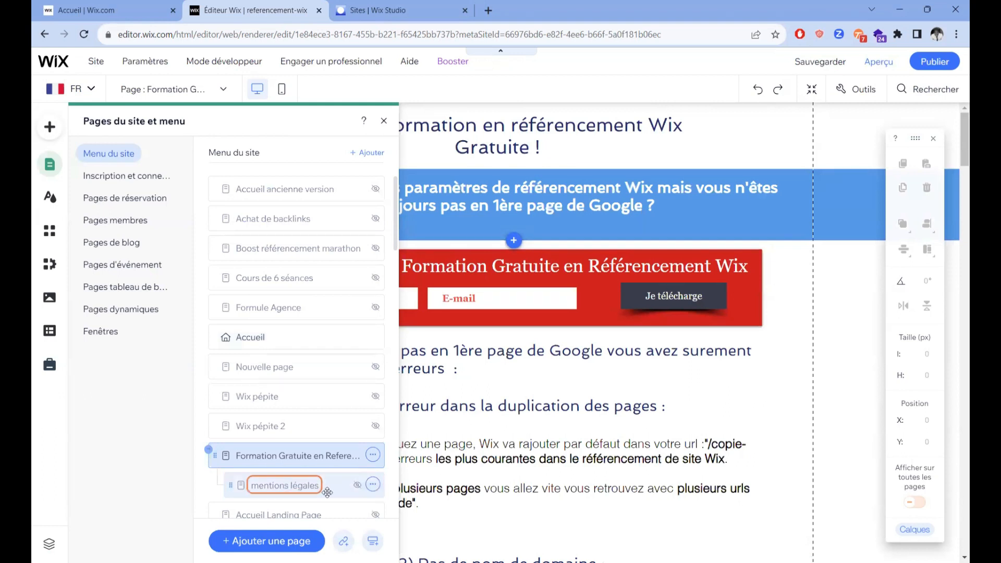
click(373, 484)
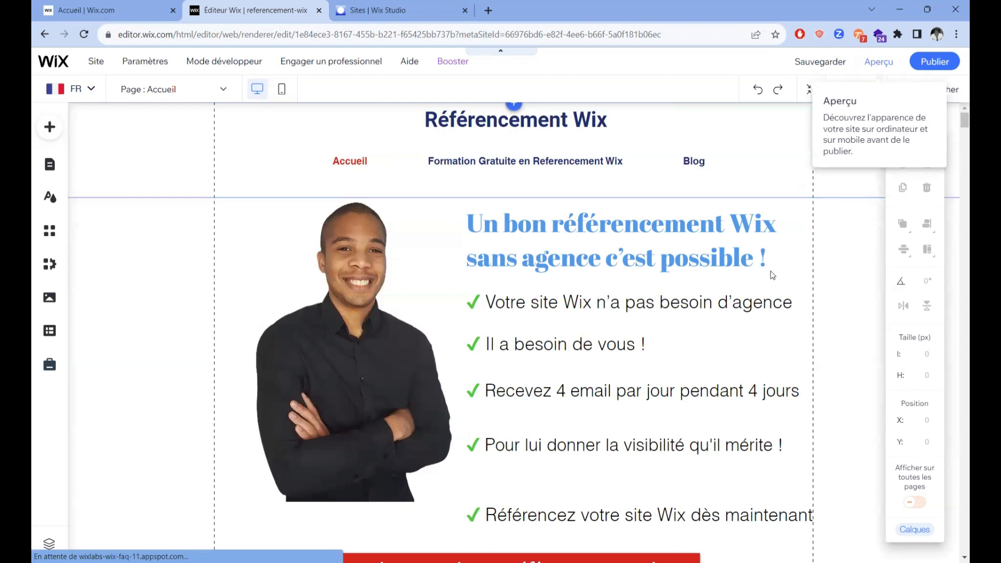
click(771, 253)
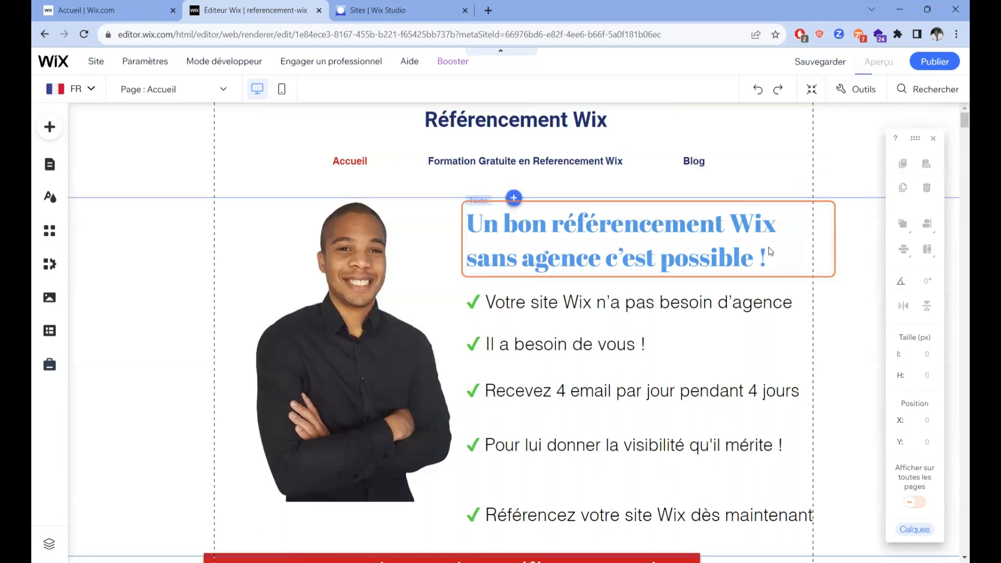
mouse_move(486, 133)
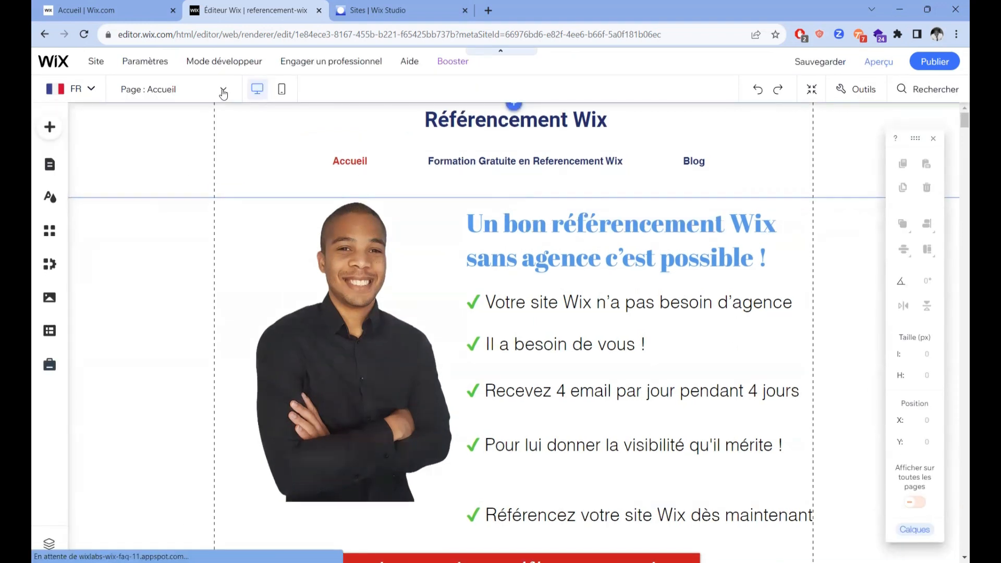
- Hide mentions légales from the site menu and move it out of Formation Gratuite en Referencement Wix to the main level
click(223, 89)
click(372, 485)
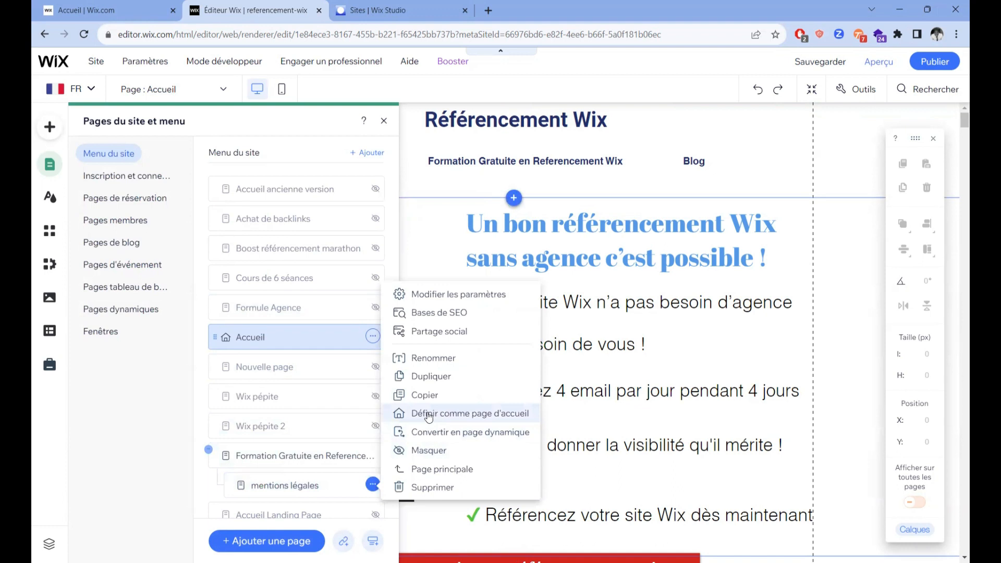
click(418, 454)
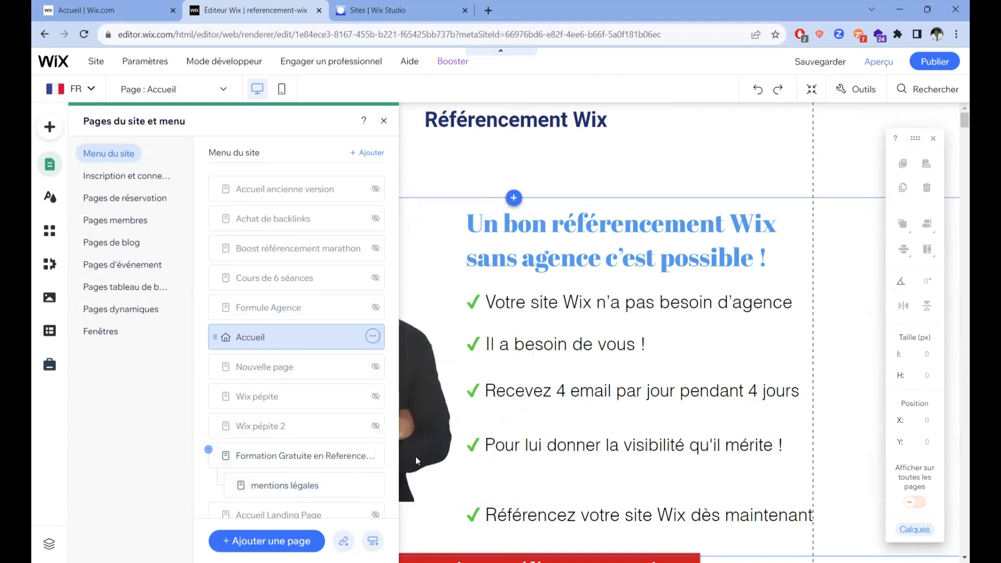
drag(298, 489, 243, 486)
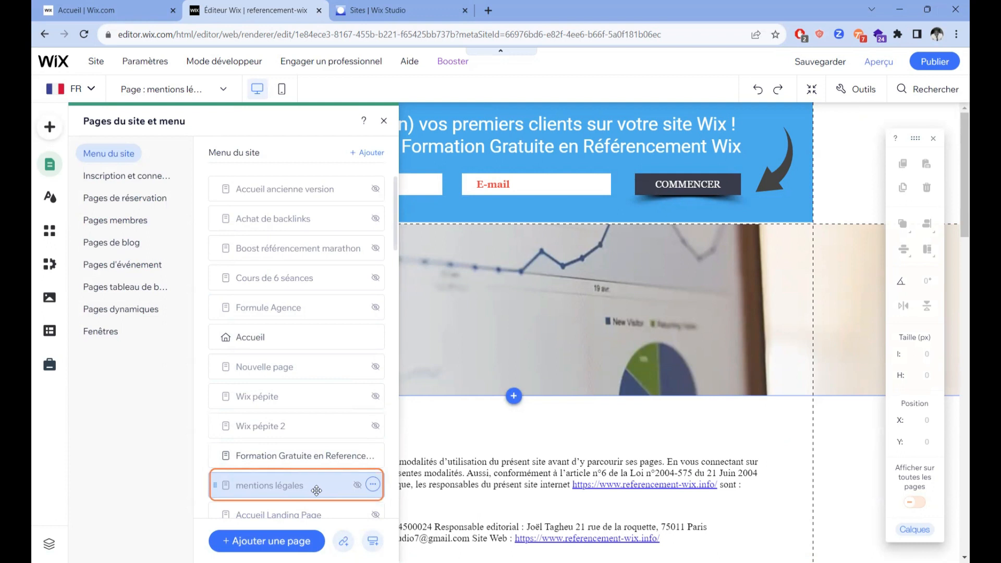
- View the page options for mentions légales and open its name for editing
click(372, 484)
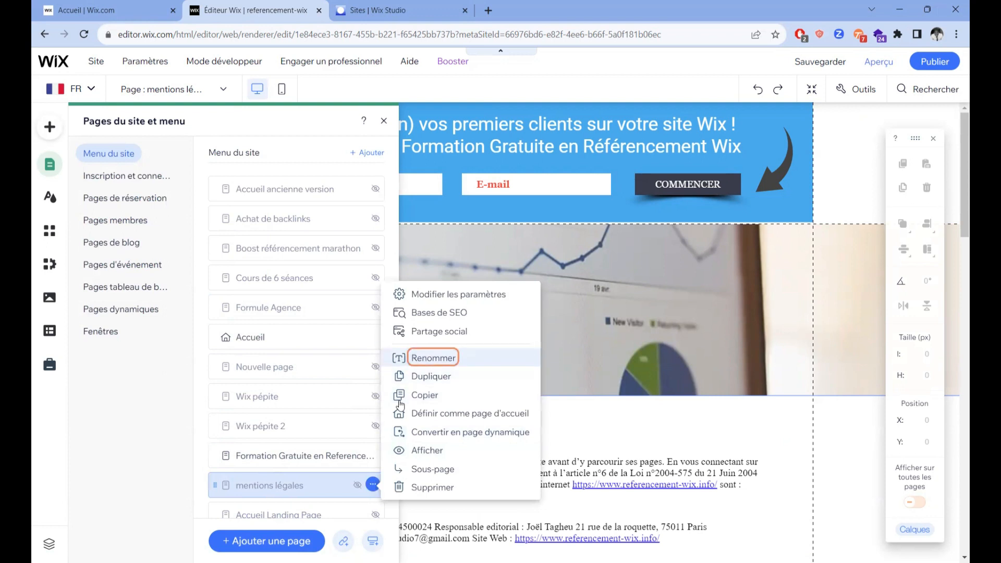
double_click(317, 482)
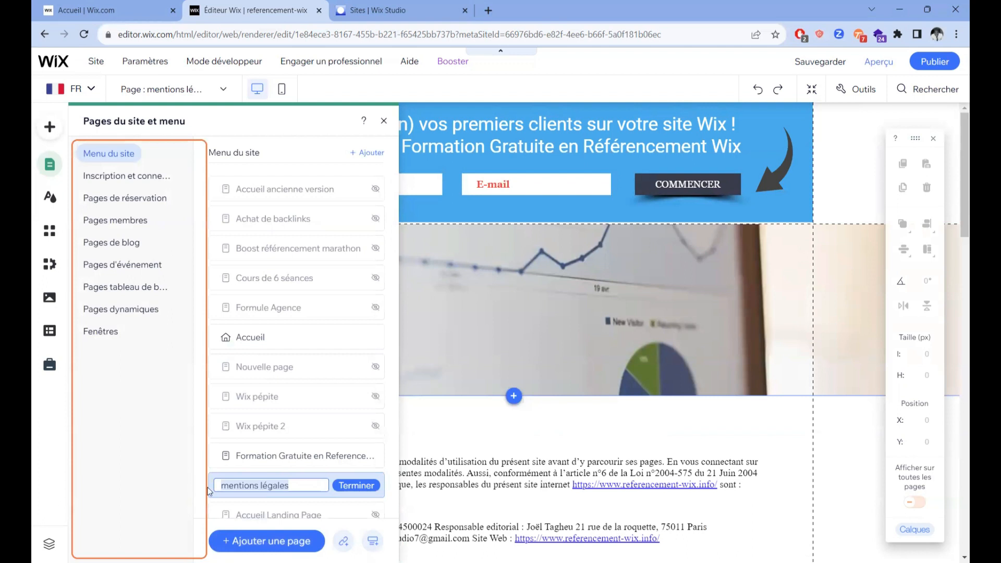
click(357, 485)
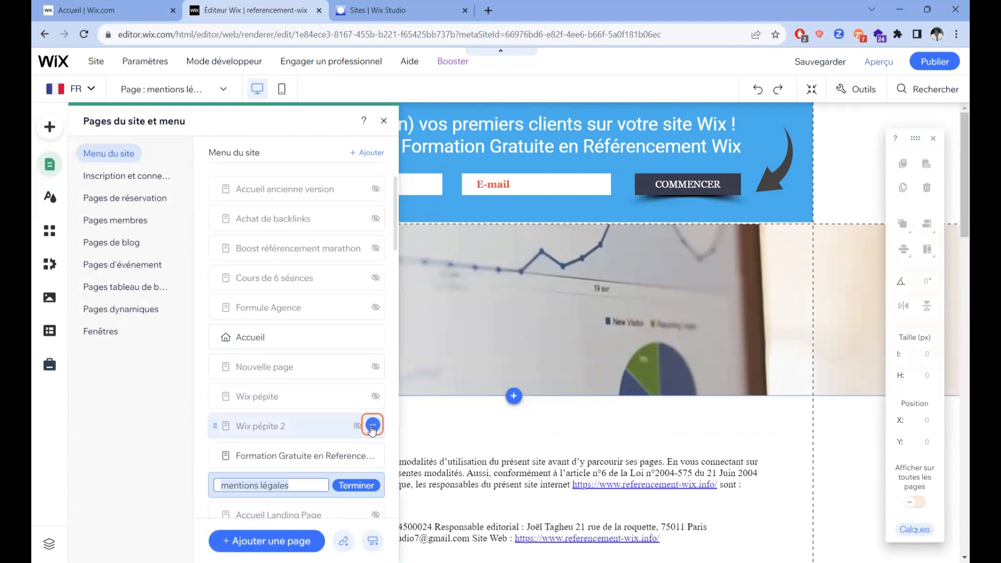
- Start deleting the Wix pépite 2 page and cancel the deletion at the confirmation
click(372, 427)
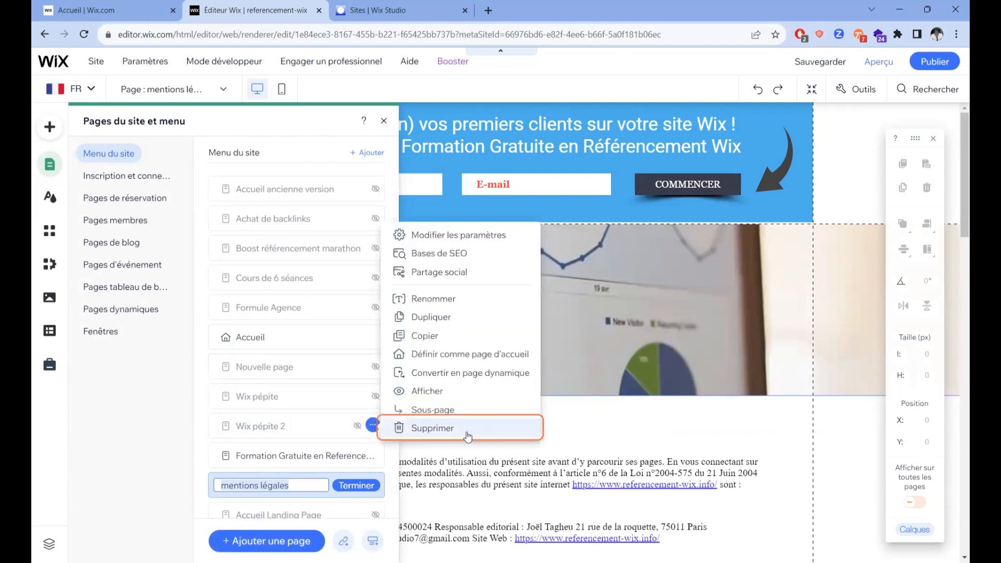
click(421, 428)
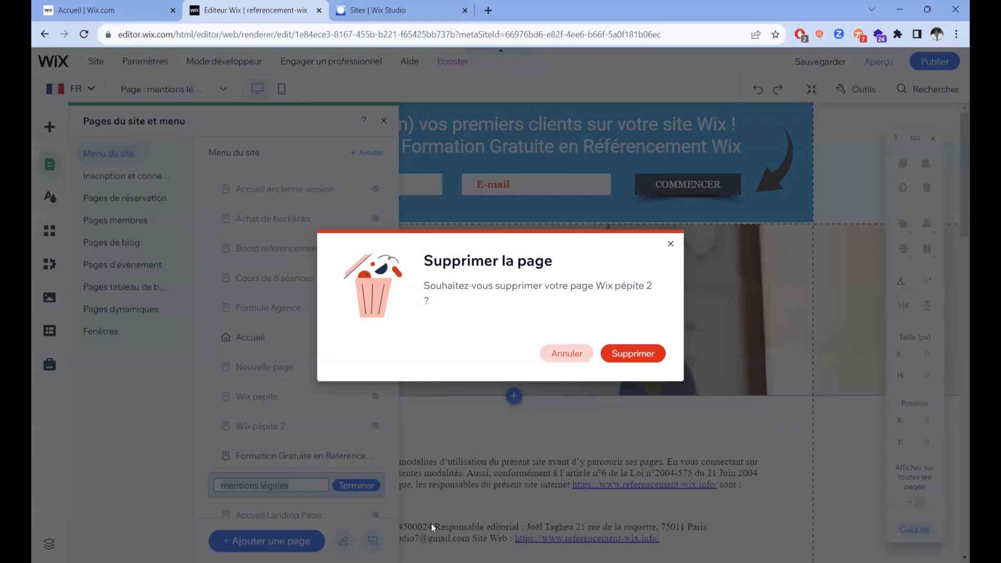
key(Escape)
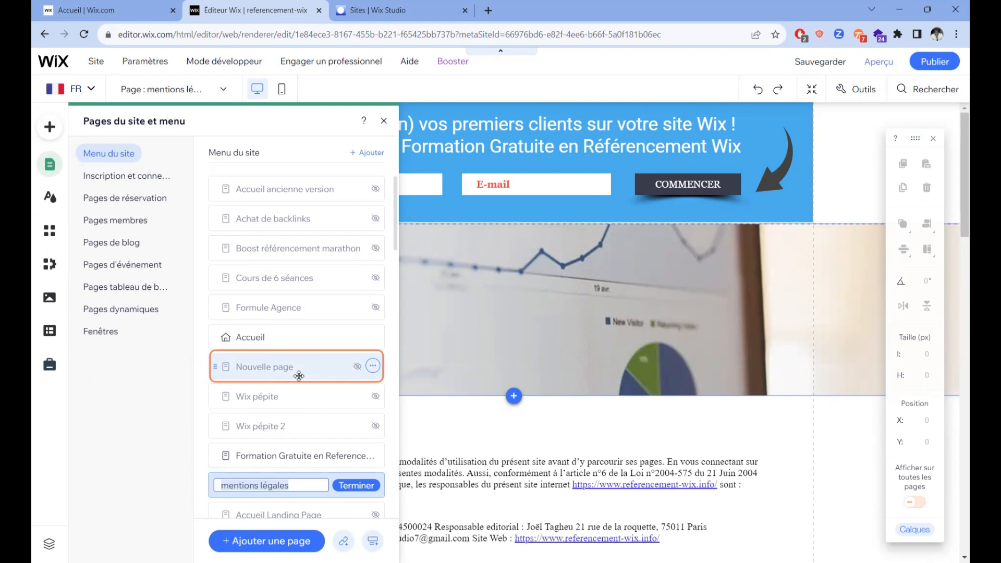
- Look through the site menu's list of pages and open the options of the Wix pépite 2 page
scroll(313, 386, down, 4)
scroll(320, 394, down, 3)
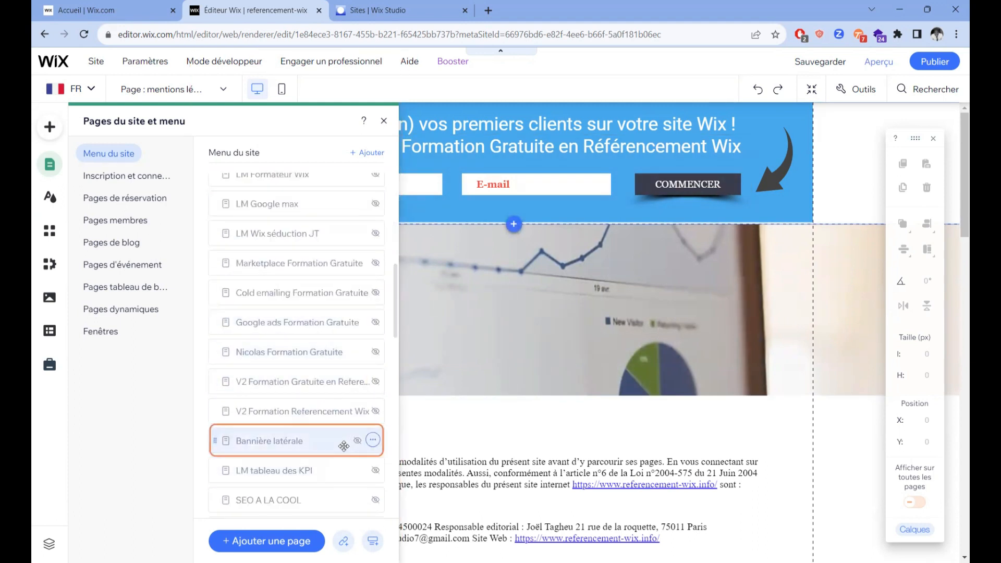
scroll(344, 446, down, 6)
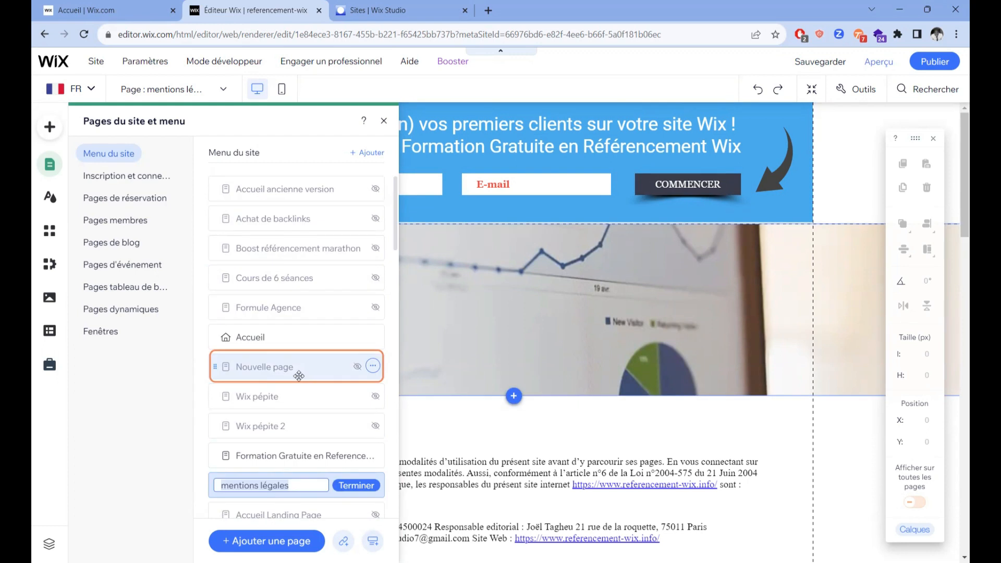
scroll(298, 376, down, 5)
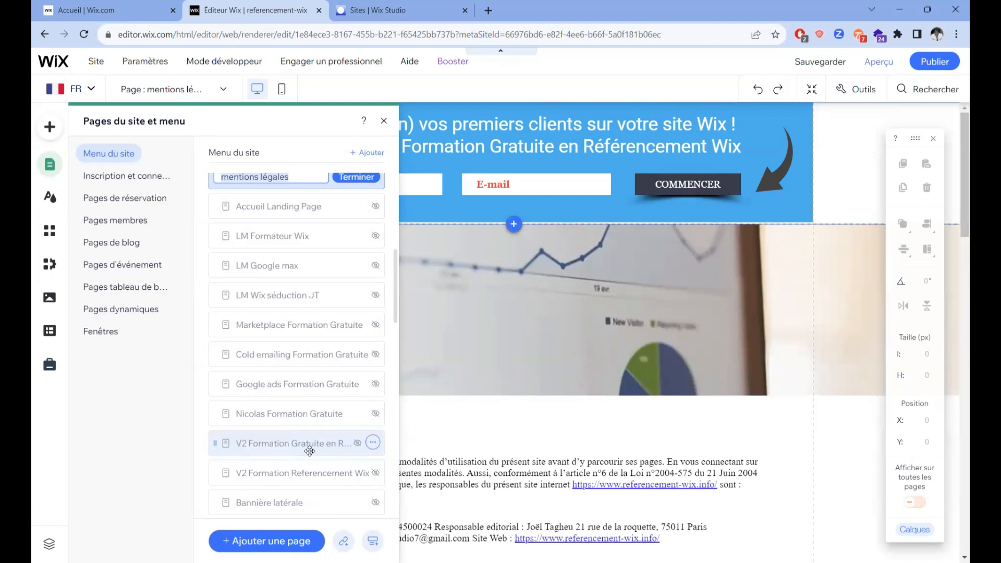
scroll(318, 433, up, 3)
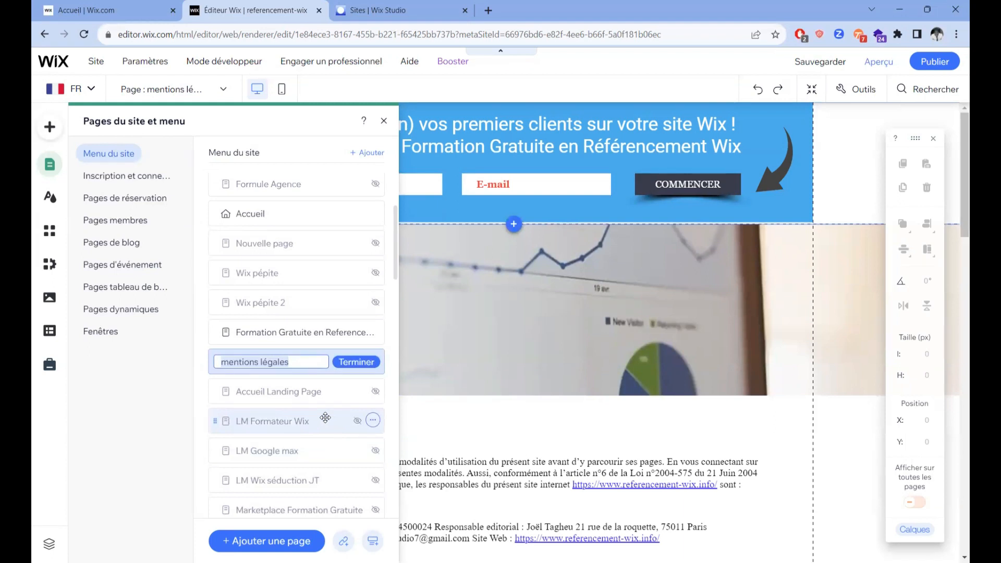
drag(325, 417, 309, 408)
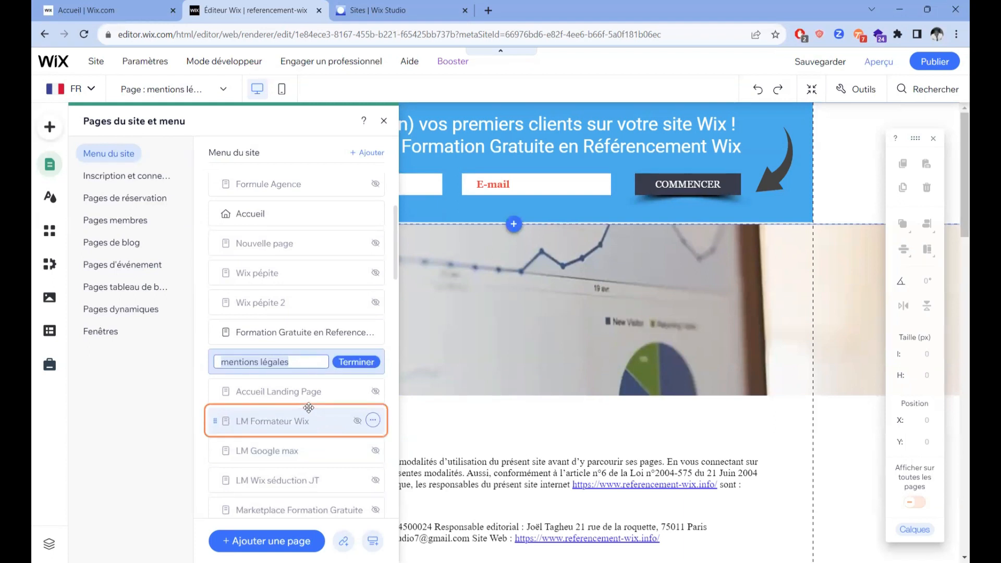
scroll(309, 408, up, 2)
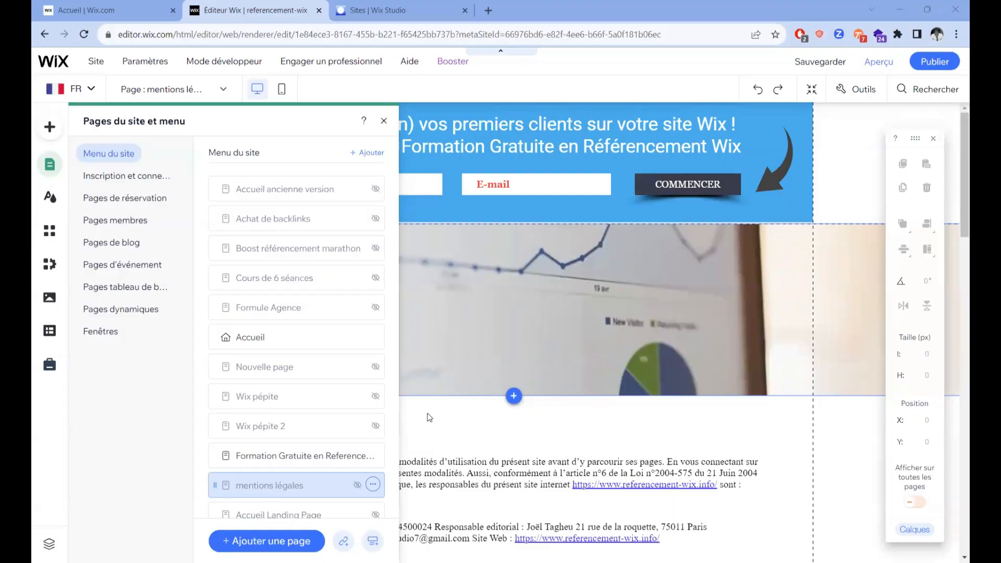
mouse_move(373, 432)
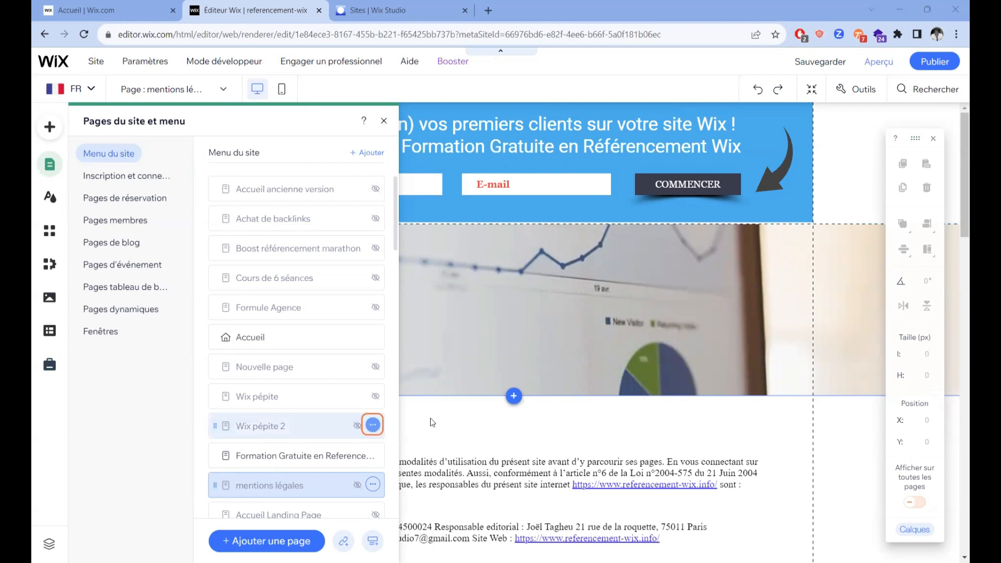
click(373, 425)
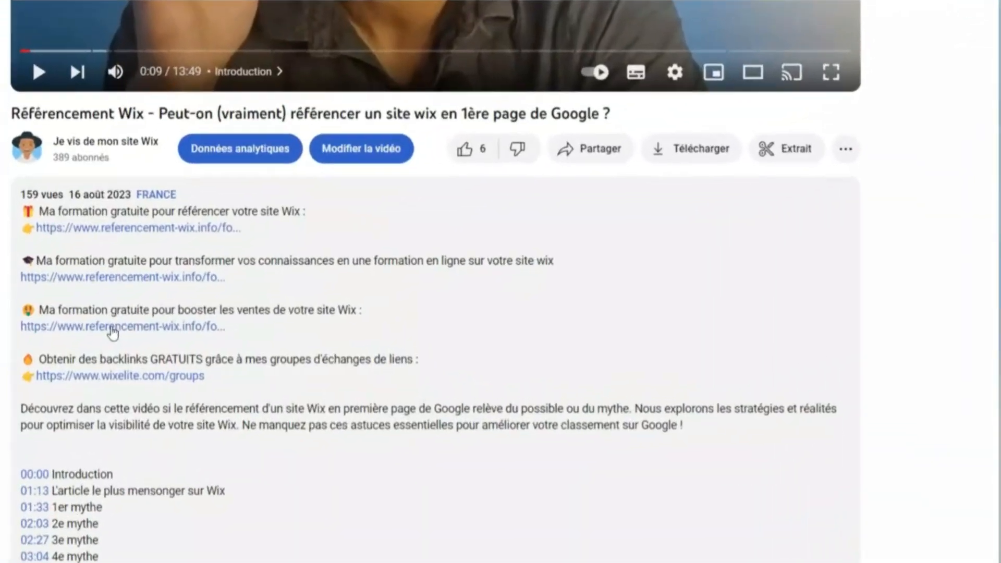
- In the YouTube video's description, open the link to the free training on boosting a Wix site's sales
click(118, 328)
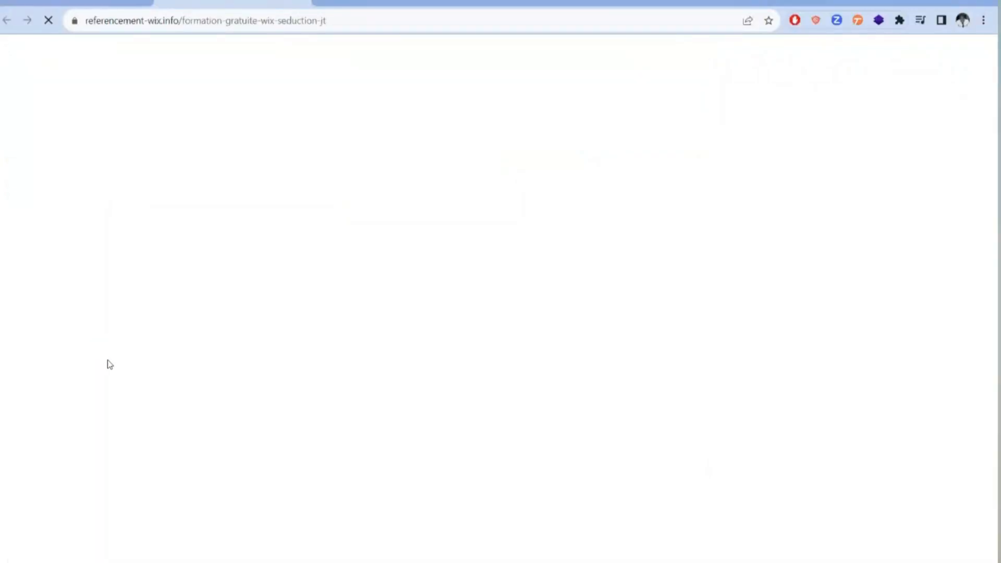
- Fill in the free training sign-up form with the first name and e-mail address and request the download
scroll(301, 343, down, 3)
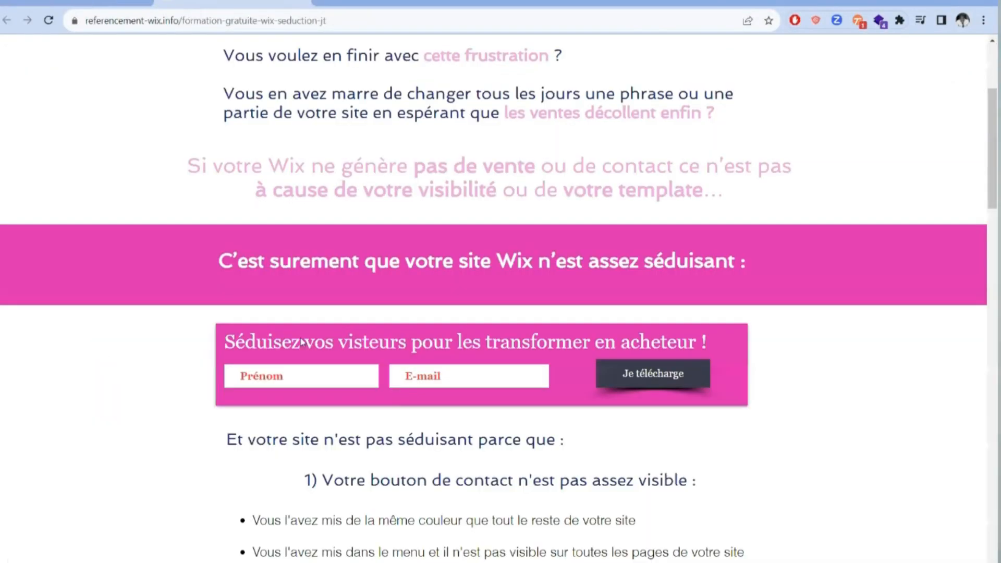
scroll(237, 306, down, 1)
click(289, 310)
click(327, 343)
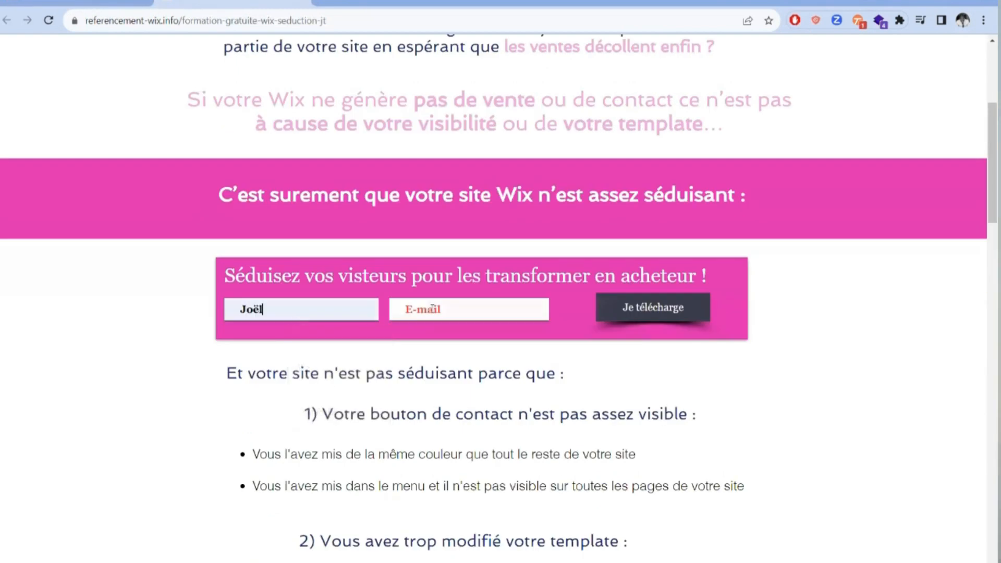
click(456, 317)
click(500, 413)
click(646, 318)
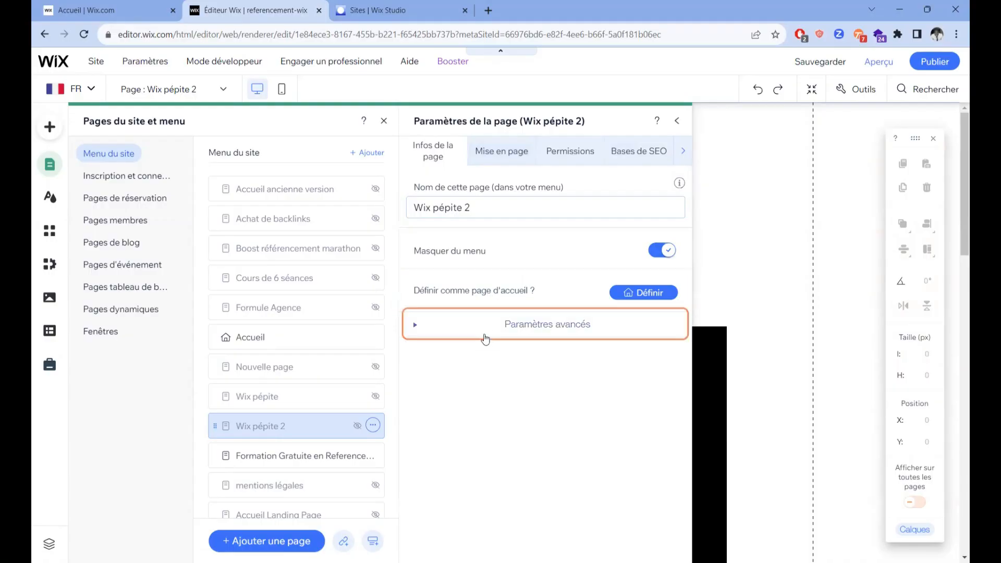
- In the Wix editor, try the Standard layout on the Wix pépite 2 page and restore the layout without header and footer
click(500, 151)
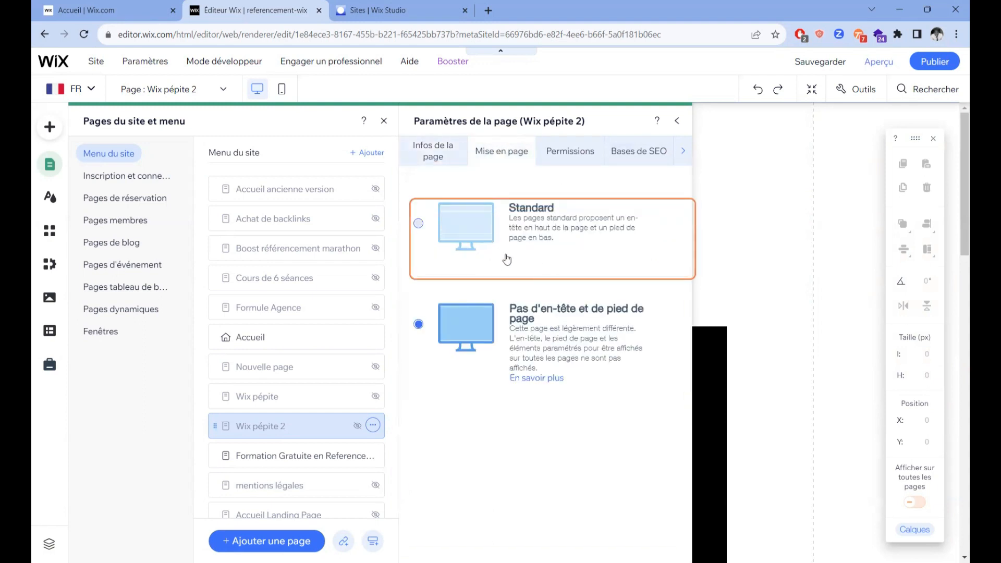
click(445, 241)
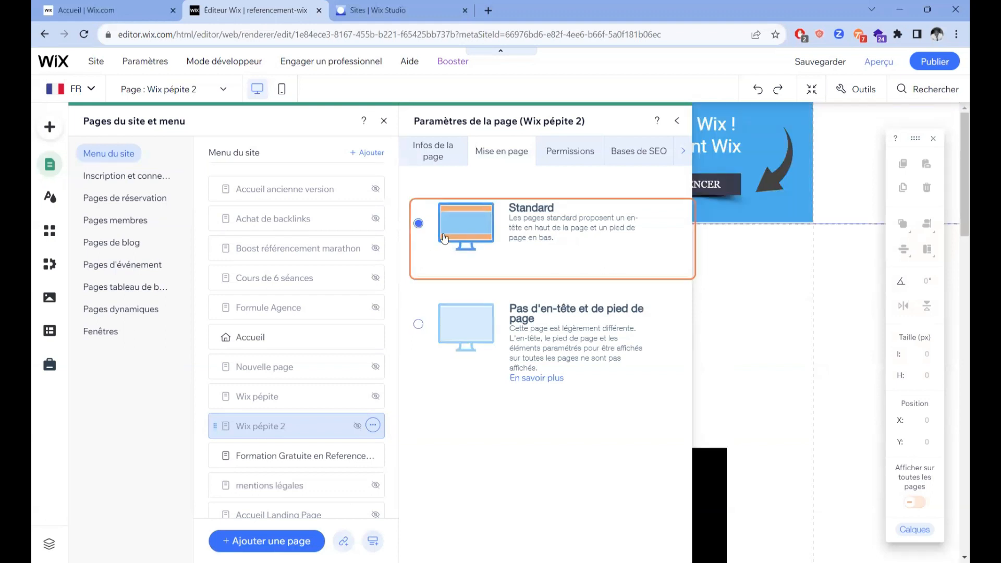
click(418, 325)
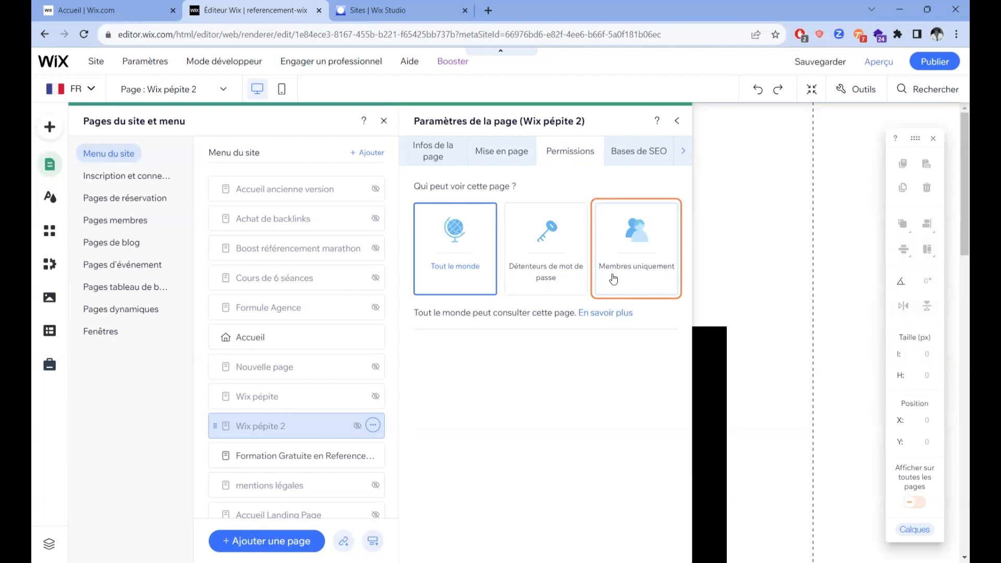
- Review the Wix pépite 2 page's basic SEO settings, including parent page, URL slug, title tag, meta description and search engine indexing
click(640, 151)
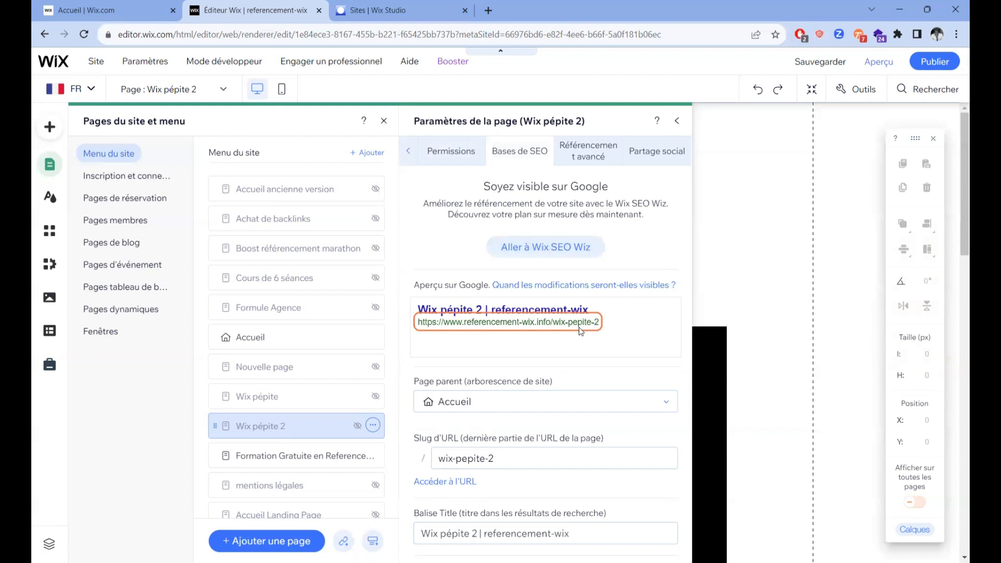
scroll(626, 325, down, 1)
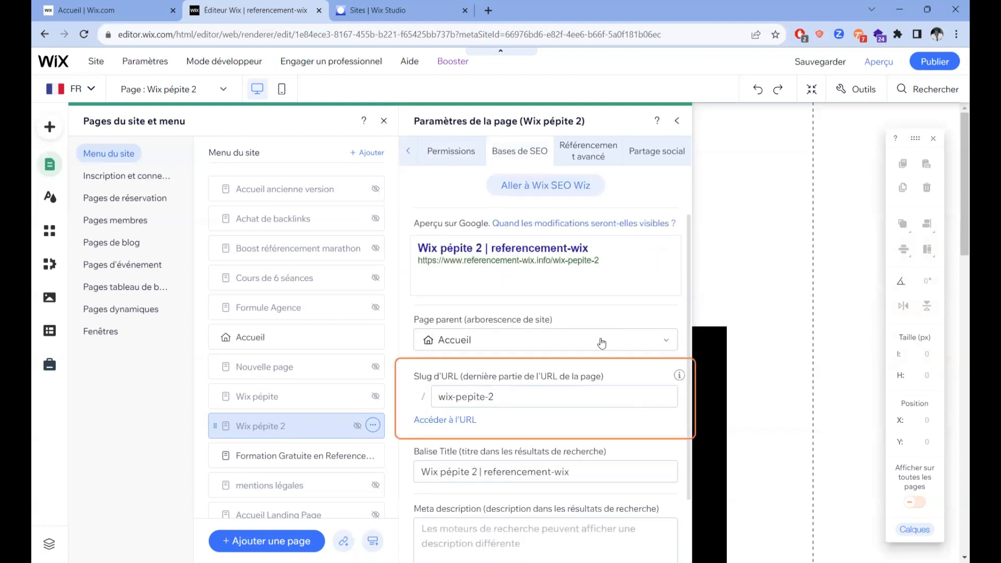
scroll(550, 282, down, 1)
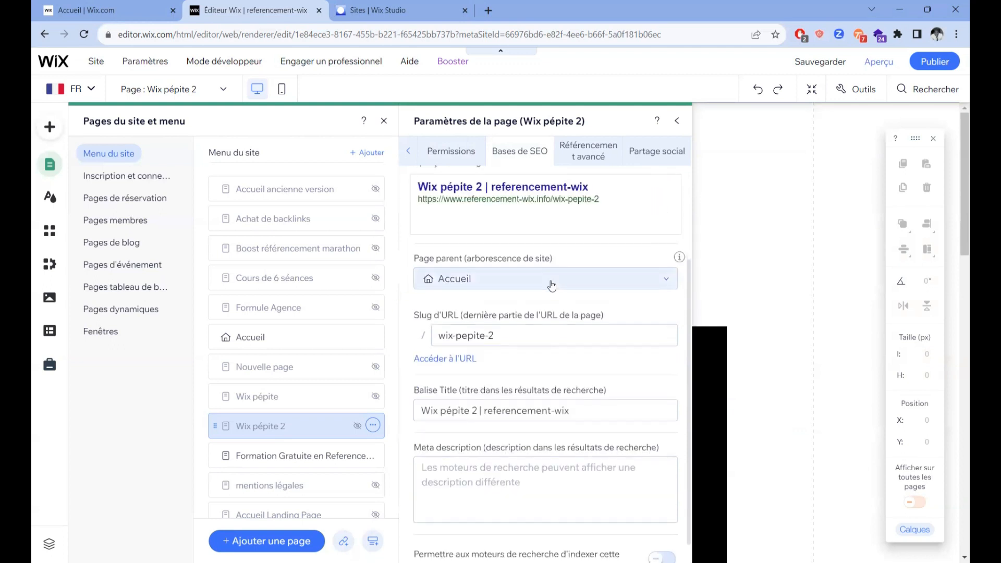
click(604, 336)
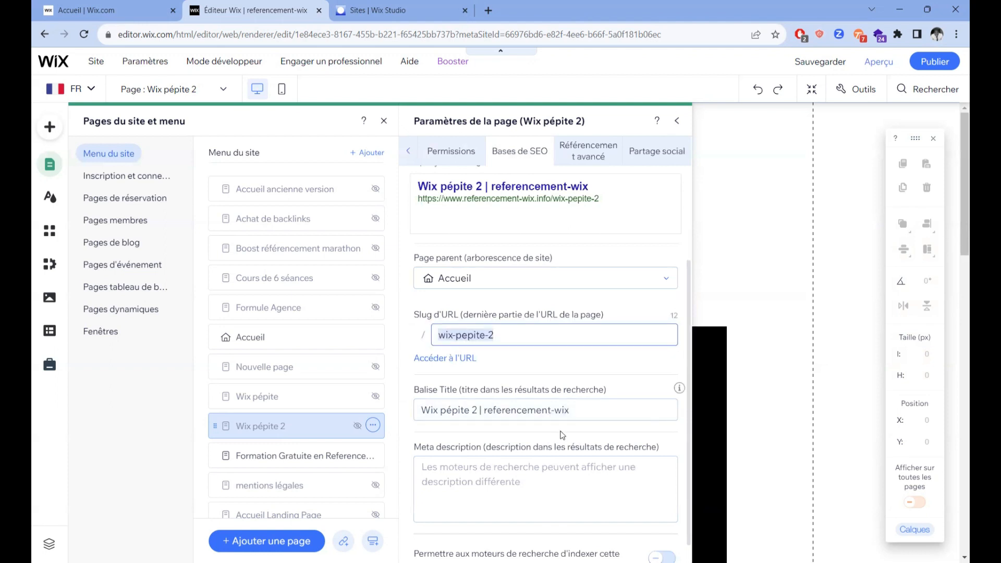
key(Tab)
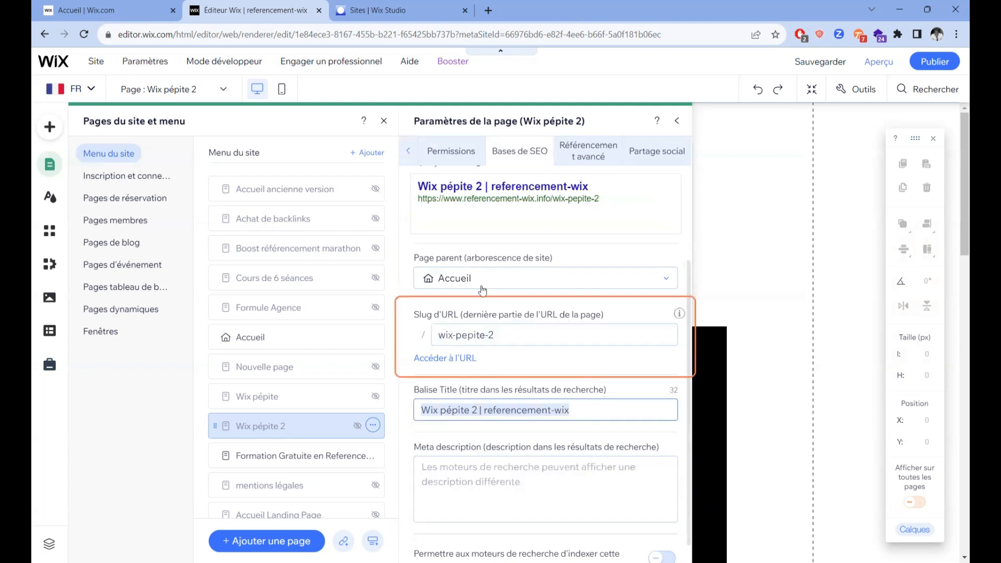
scroll(459, 449, down, 1)
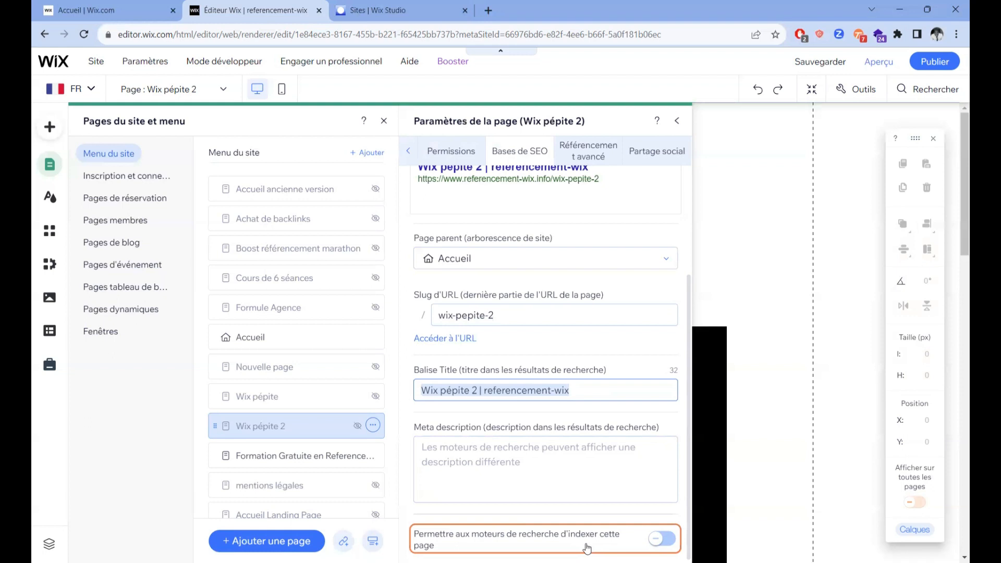
click(591, 151)
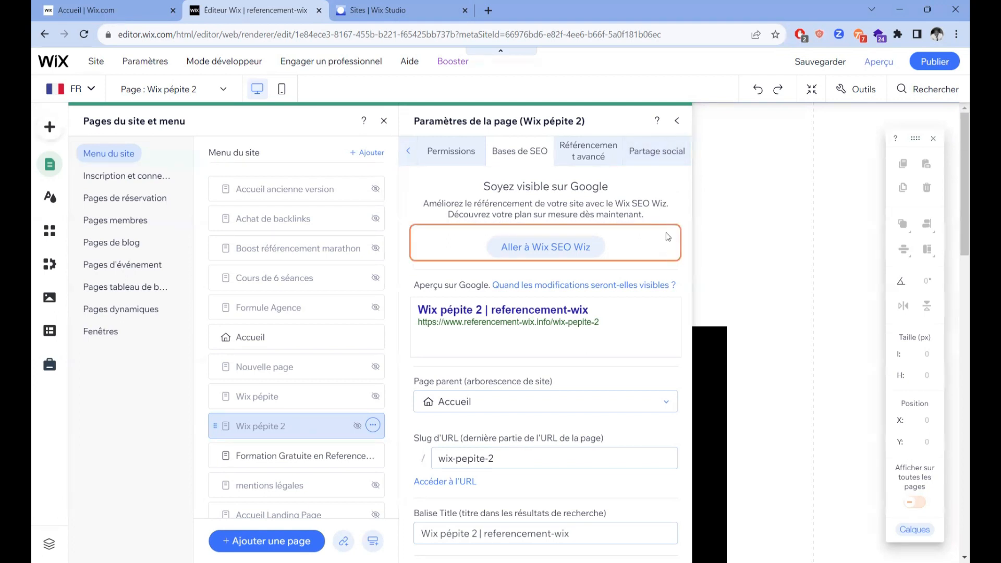
- Review the Wix pépite 2 page's social sharing settings, including the image, og:title, og:description and the expanded Twitter settings
click(655, 152)
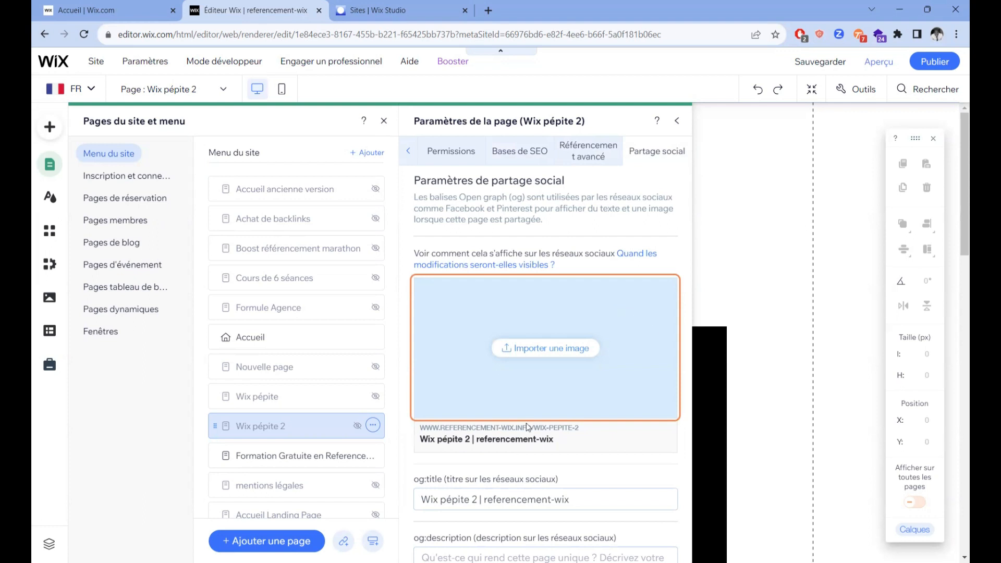
scroll(548, 436, down, 1)
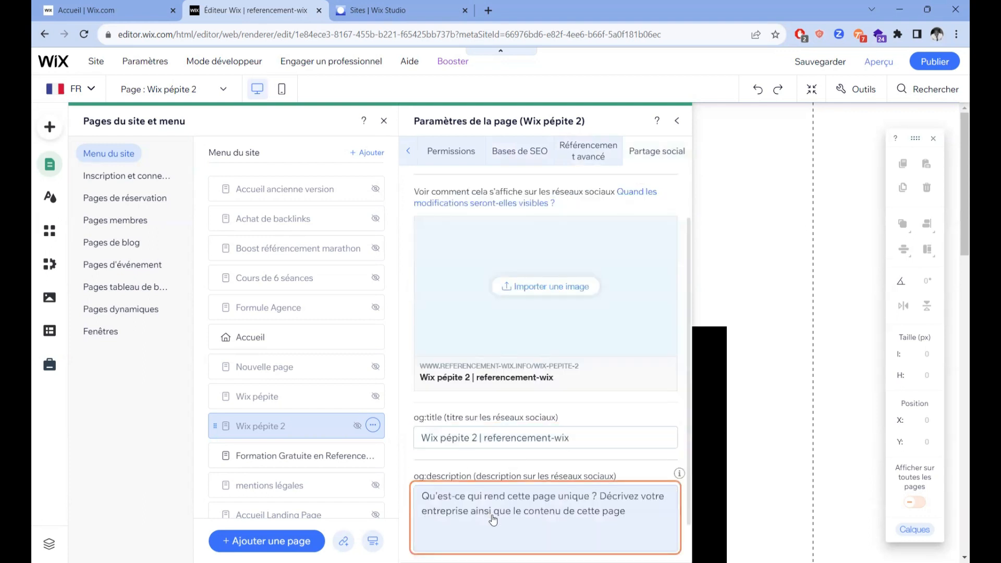
scroll(563, 313, down, 1)
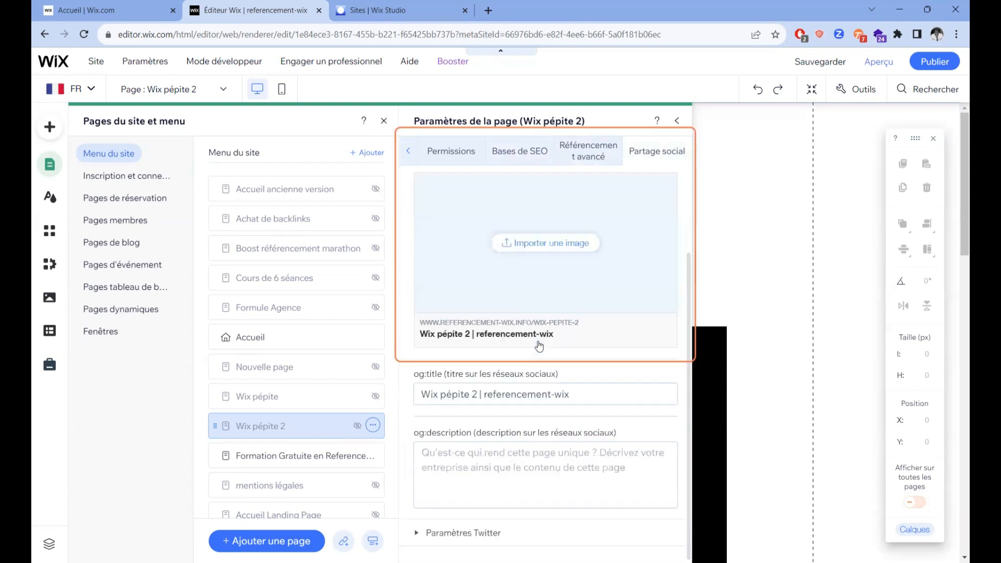
click(416, 533)
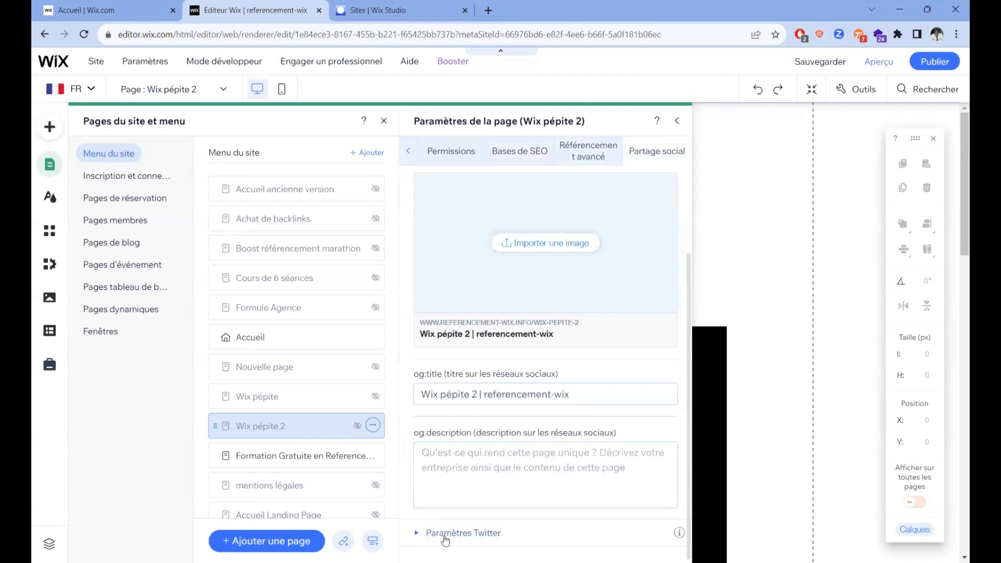
scroll(528, 465, down, 3)
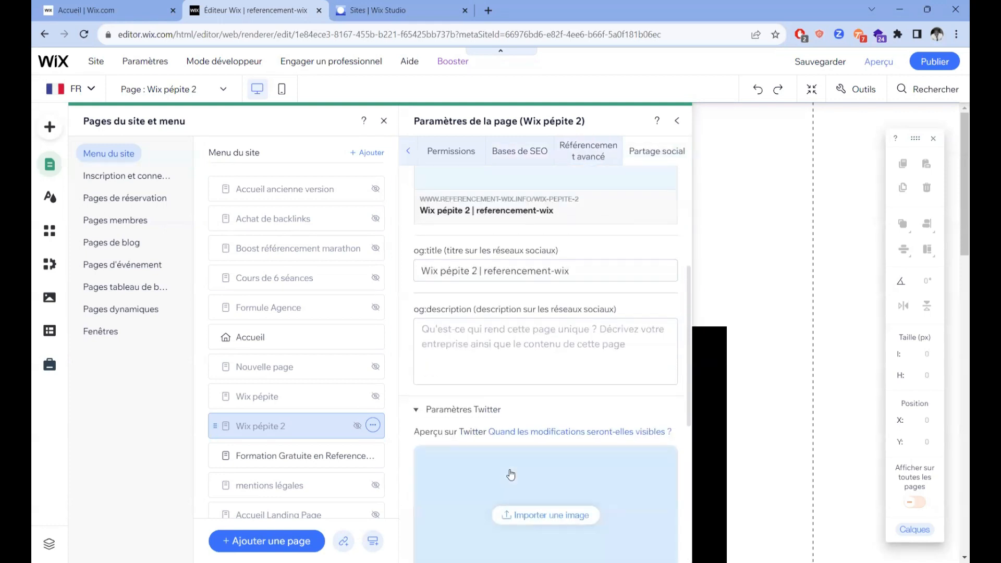
mouse_move(567, 438)
scroll(566, 440, down, 3)
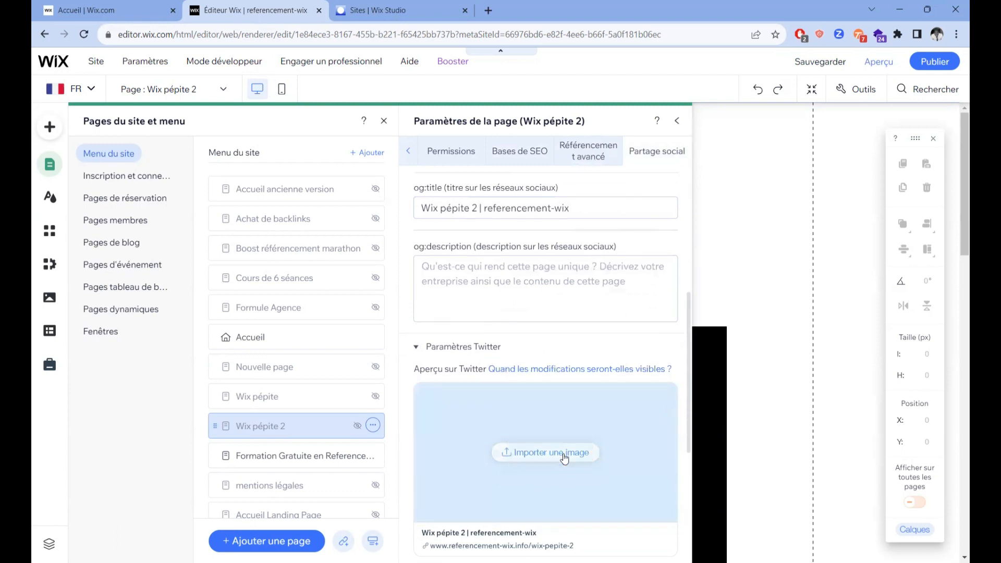
scroll(551, 444, down, 2)
scroll(545, 472, up, 3)
scroll(542, 480, up, 5)
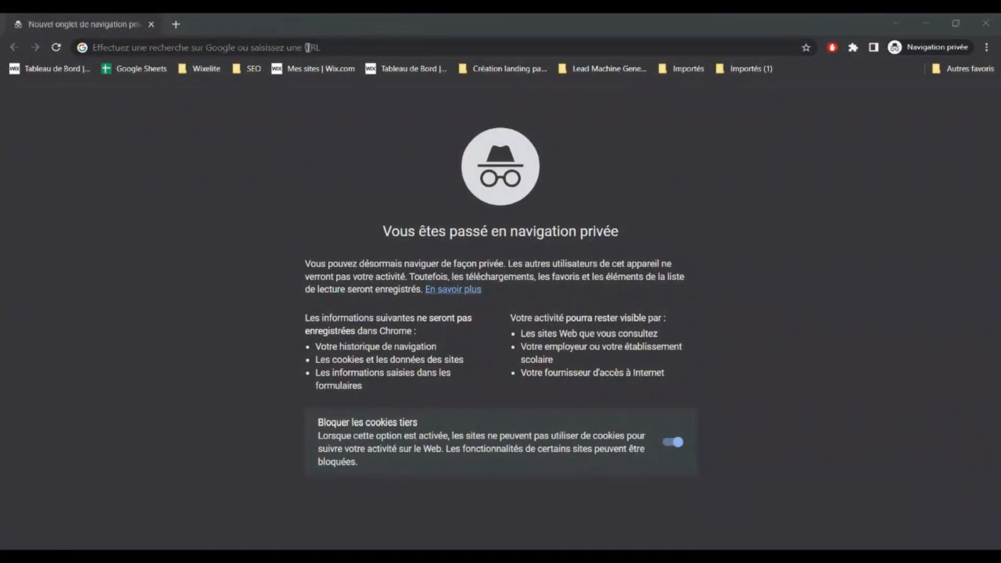
- In the private browsing window, search Google for "therapeute voiron" and look through the results
click(308, 47)
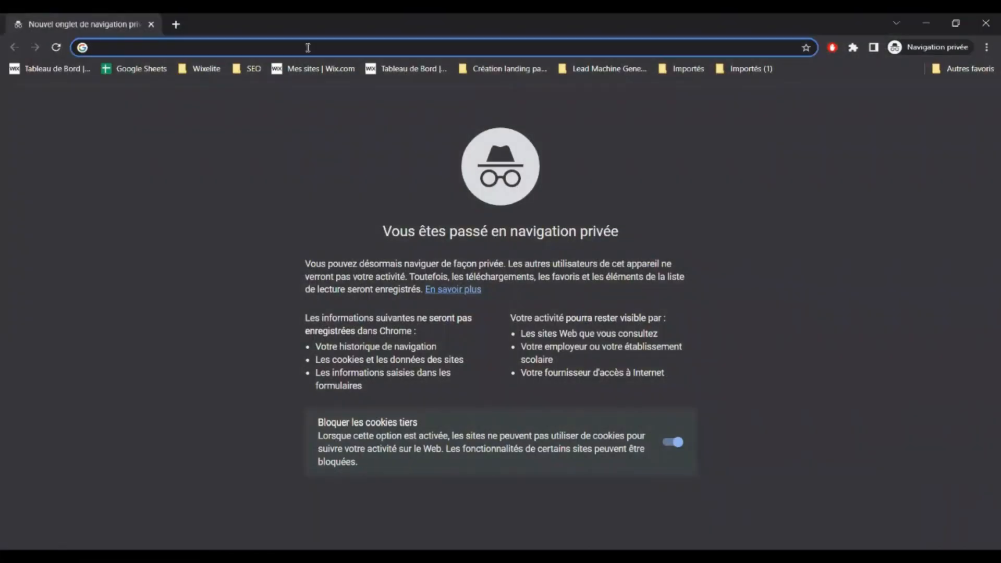
text(therapeute voiron)
key(Return)
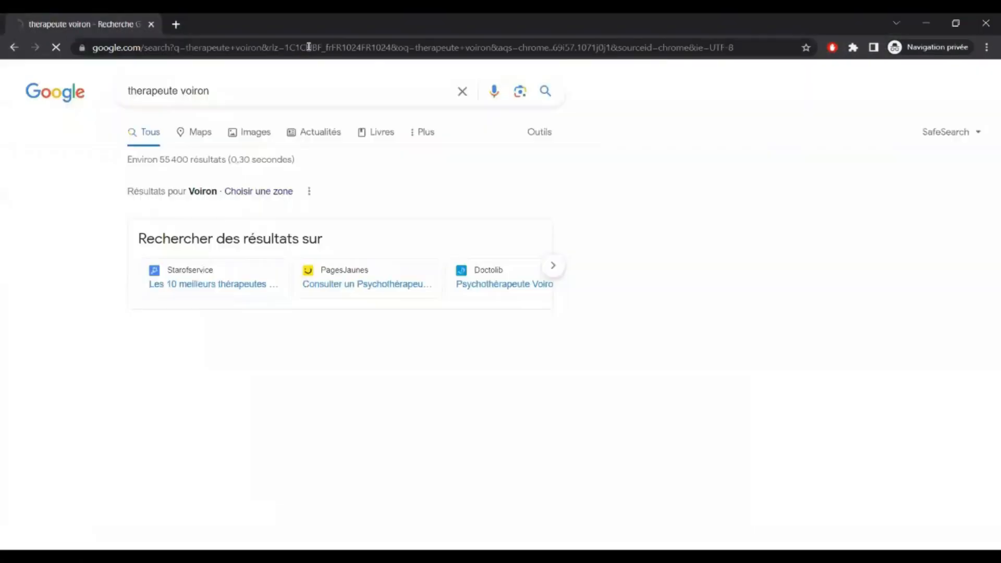
scroll(464, 183, down, 4)
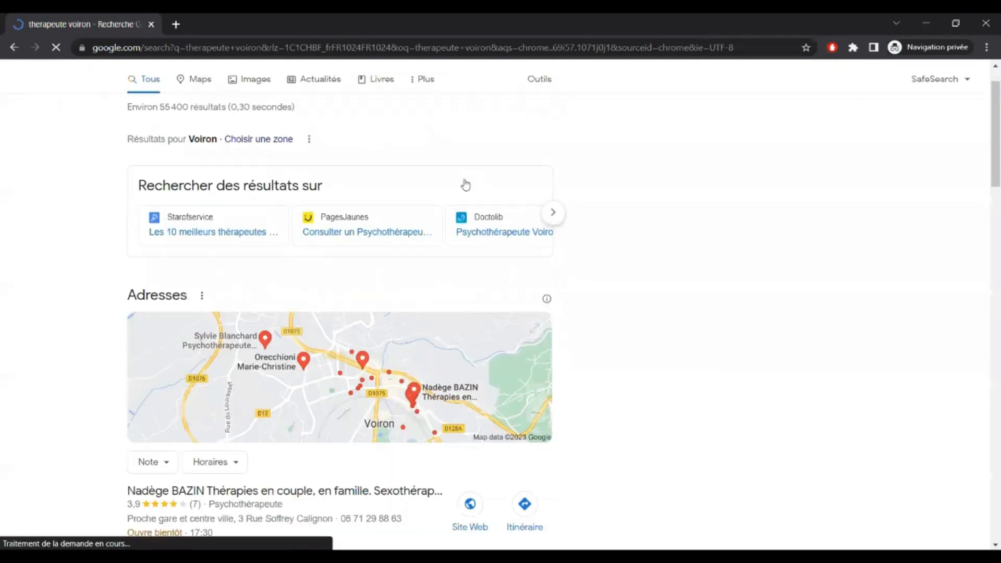
scroll(728, 204, down, 8)
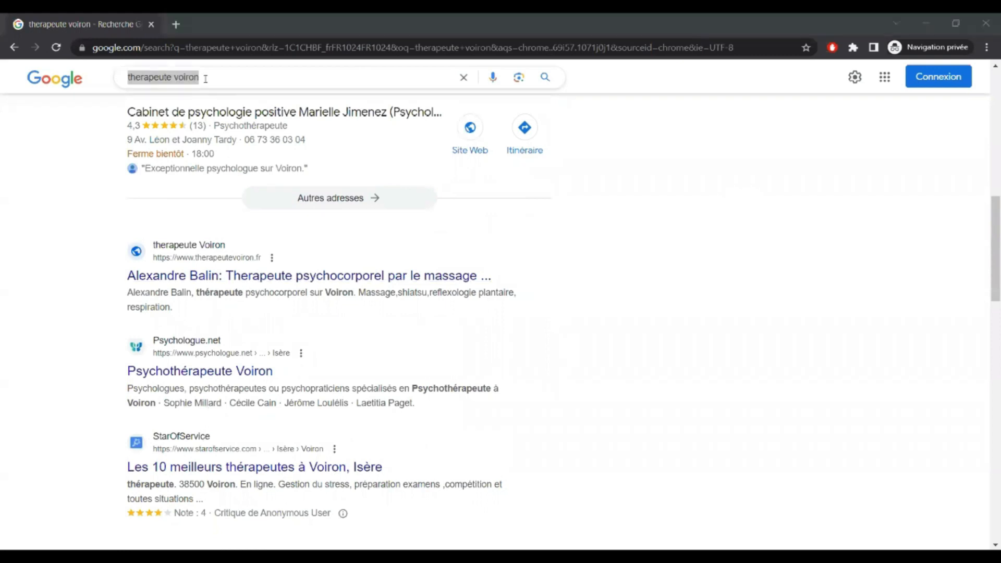
- Search Google for "réparation informatique toulouse" and look through the map listings and organic results
click(152, 77)
text(réparation informatique toulouse)
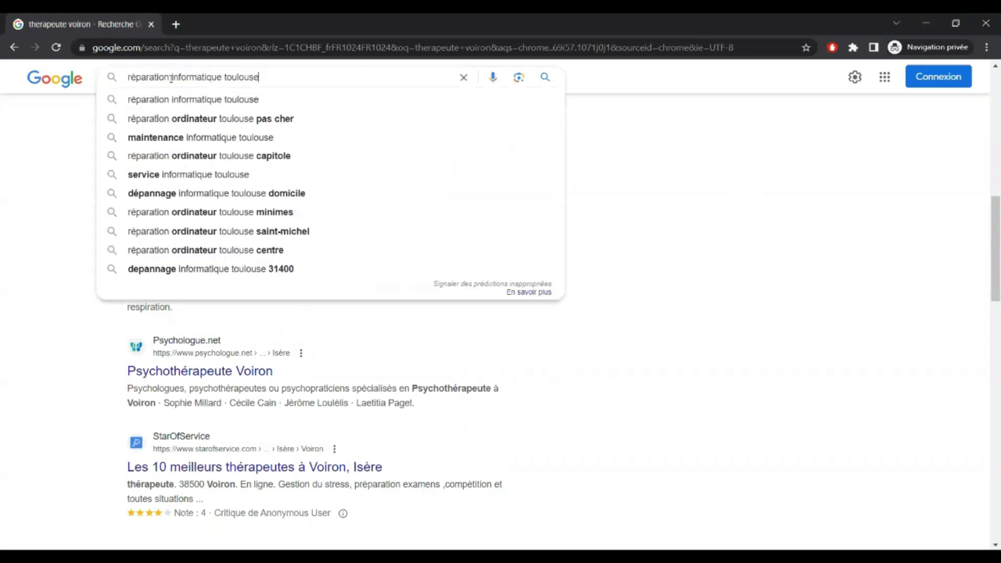
key(Return)
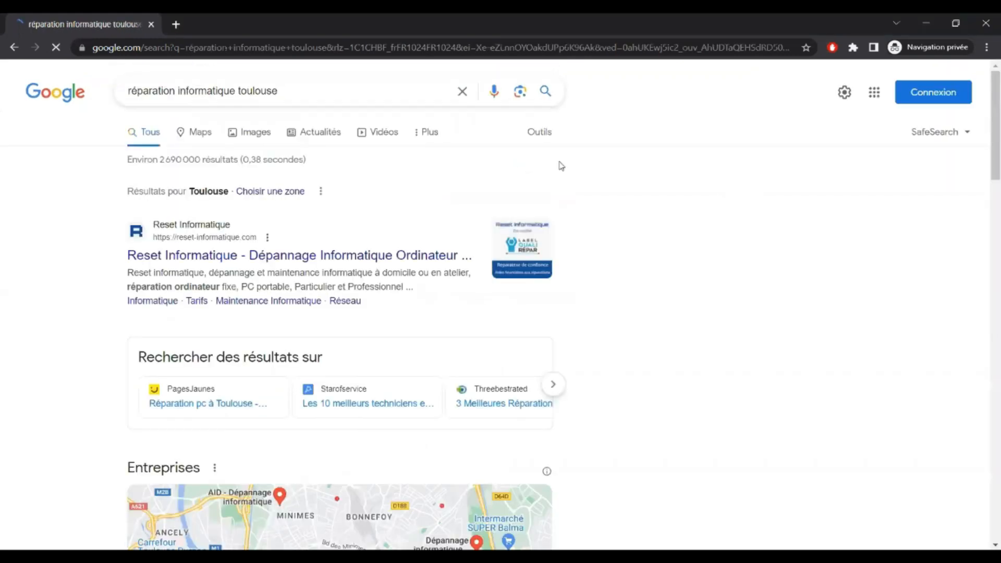
scroll(557, 168, down, 8)
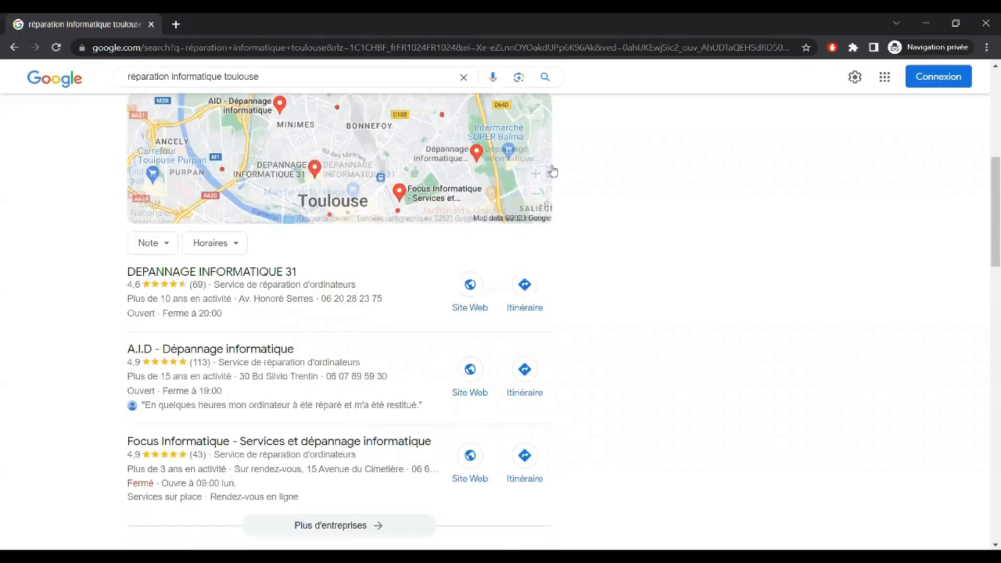
scroll(336, 253, down, 6)
scroll(316, 266, down, 4)
scroll(317, 267, down, 1)
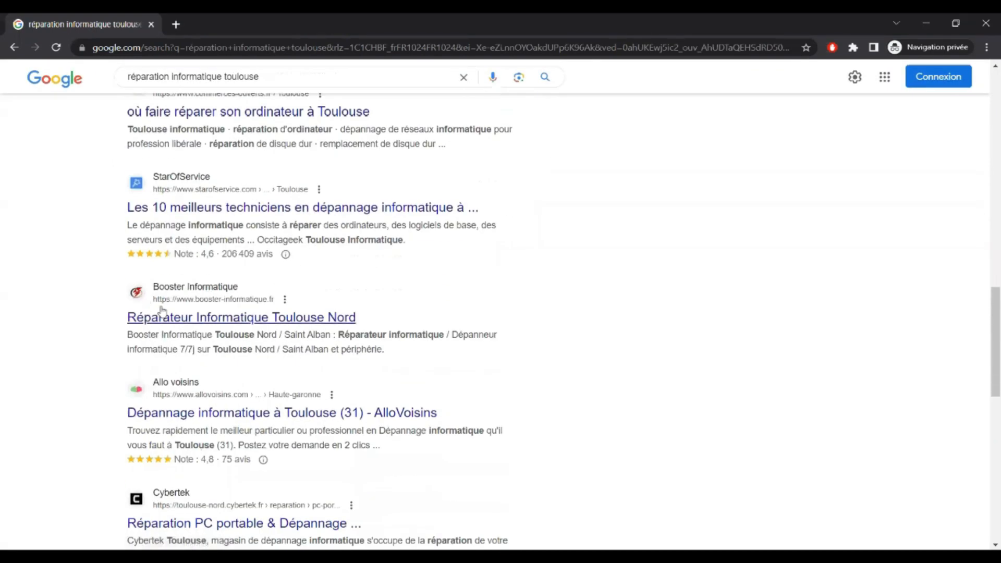
- Search Google for "énergéticien bordeaux" and look through the local listings and organic results
triple_click(297, 74)
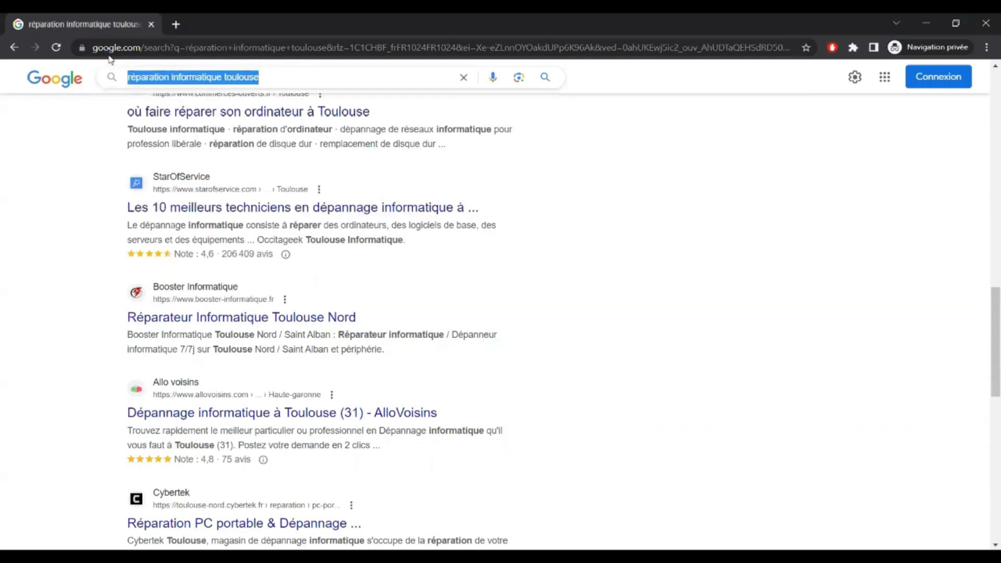
text(énergéticien bordeaux)
key(Return)
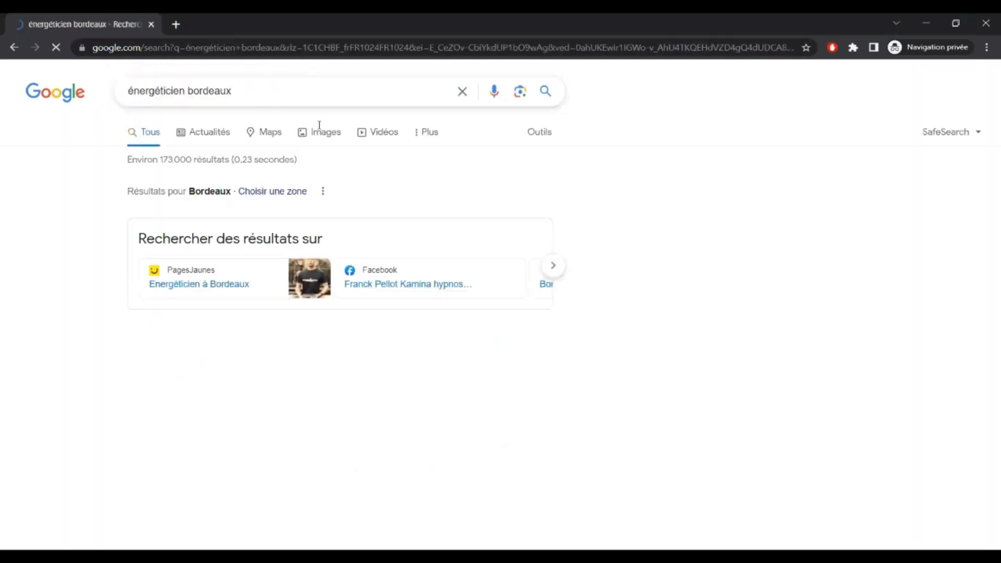
scroll(520, 175, down, 1)
scroll(520, 175, down, 10)
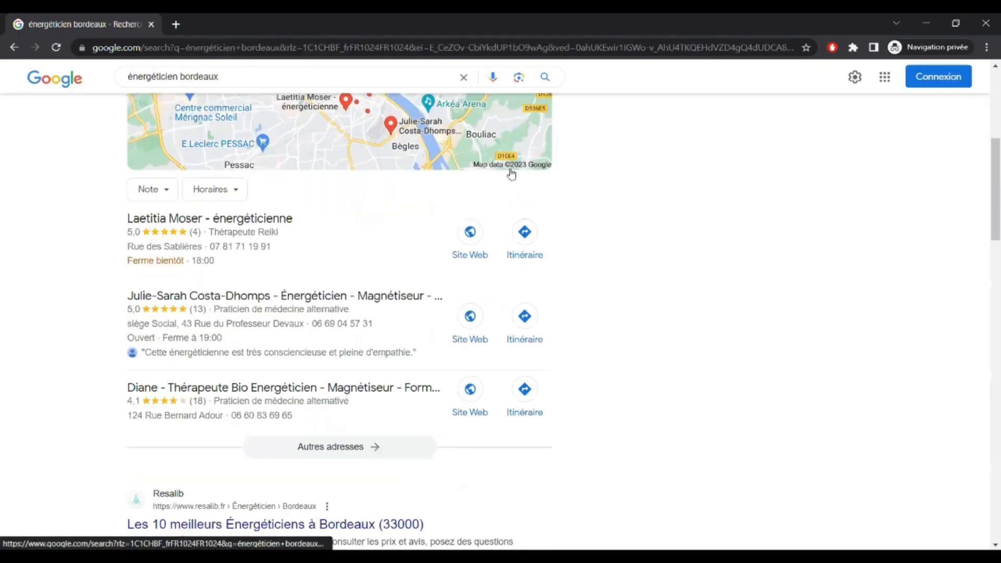
scroll(511, 175, down, 6)
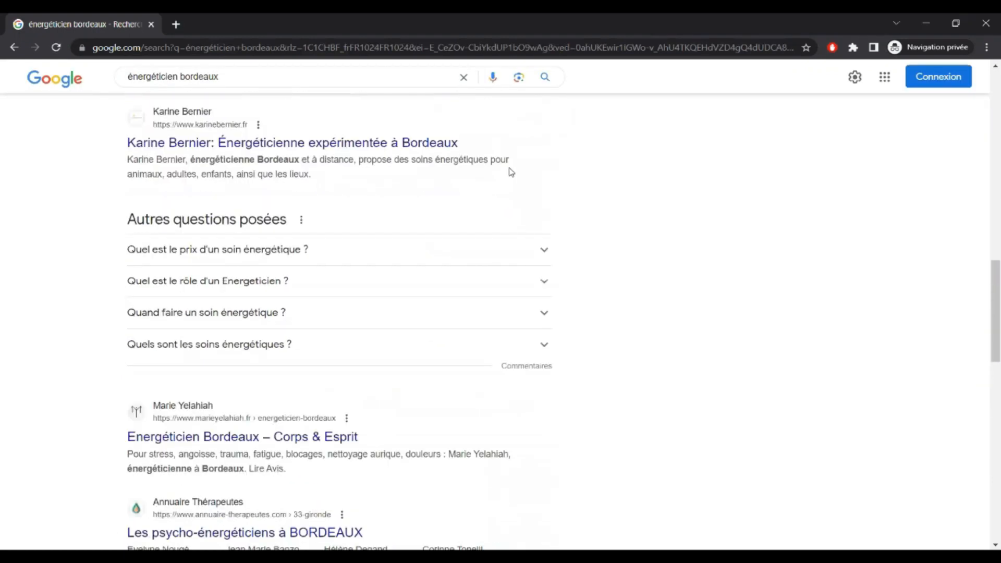
- Search Google for "photographe naissance lyon"
triple_click(275, 81)
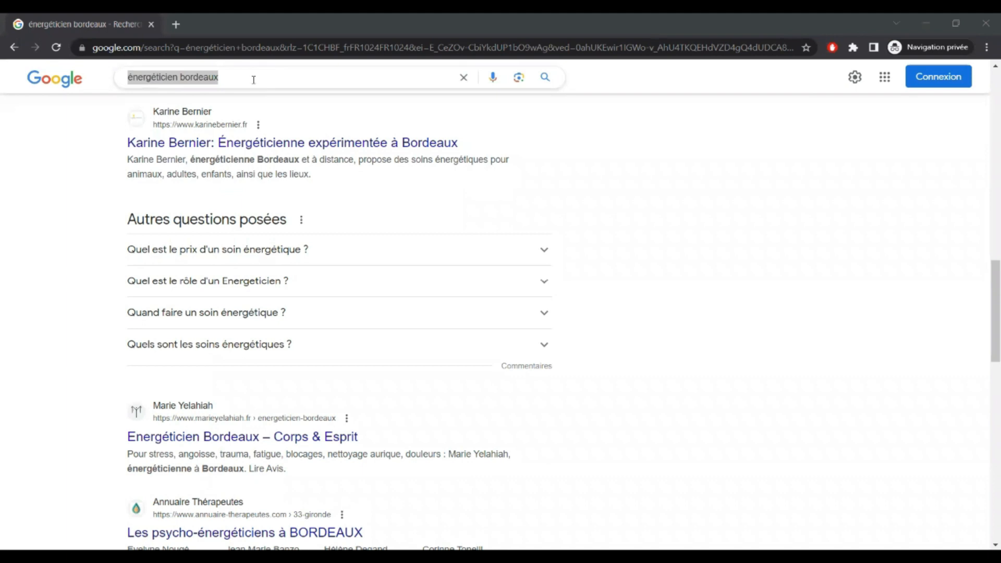
click(111, 76)
text(photographe naissance lyon)
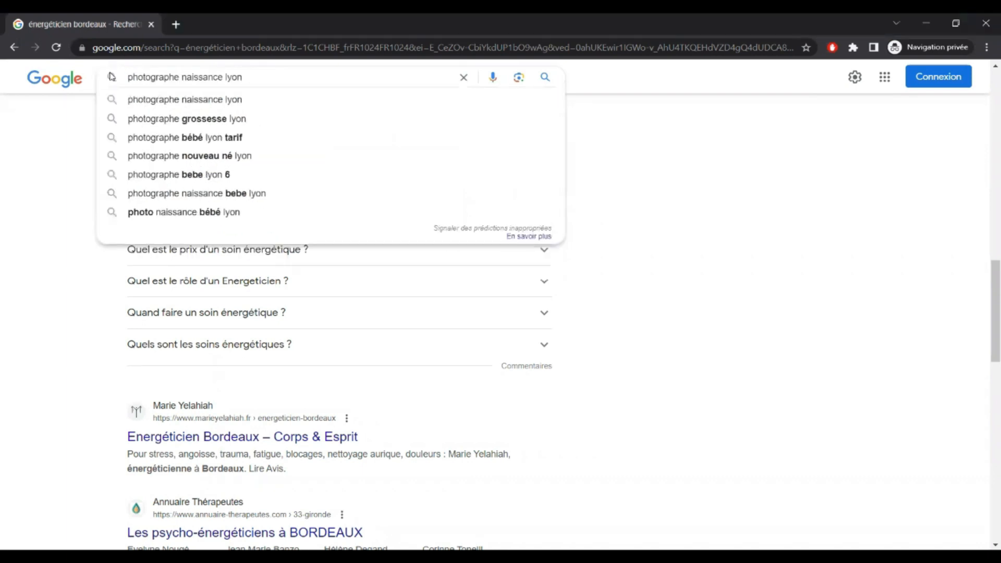
key(Return)
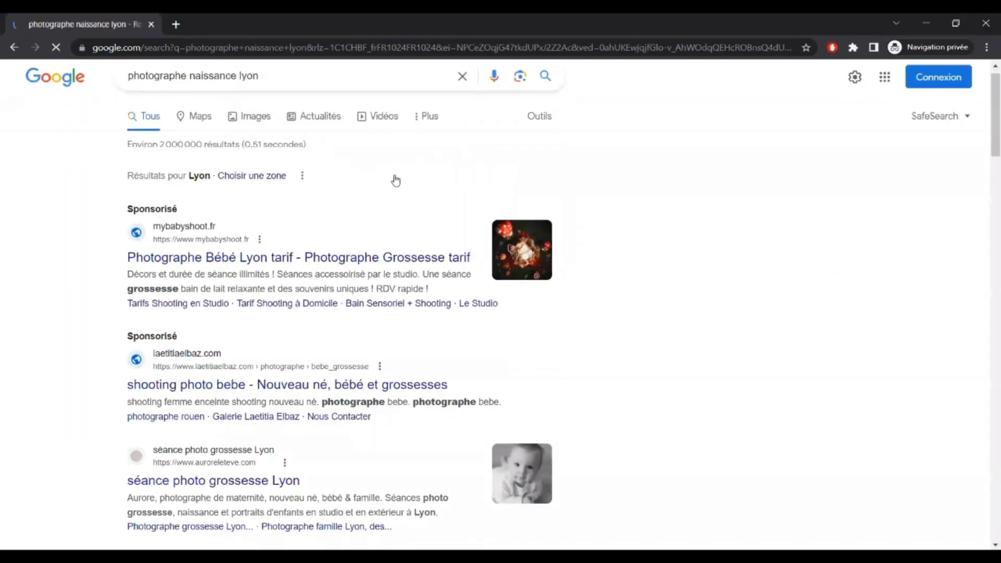
- Look through the sponsored and organic results for newborn photographers in Lyon
scroll(395, 178, down, 3)
scroll(407, 167, down, 4)
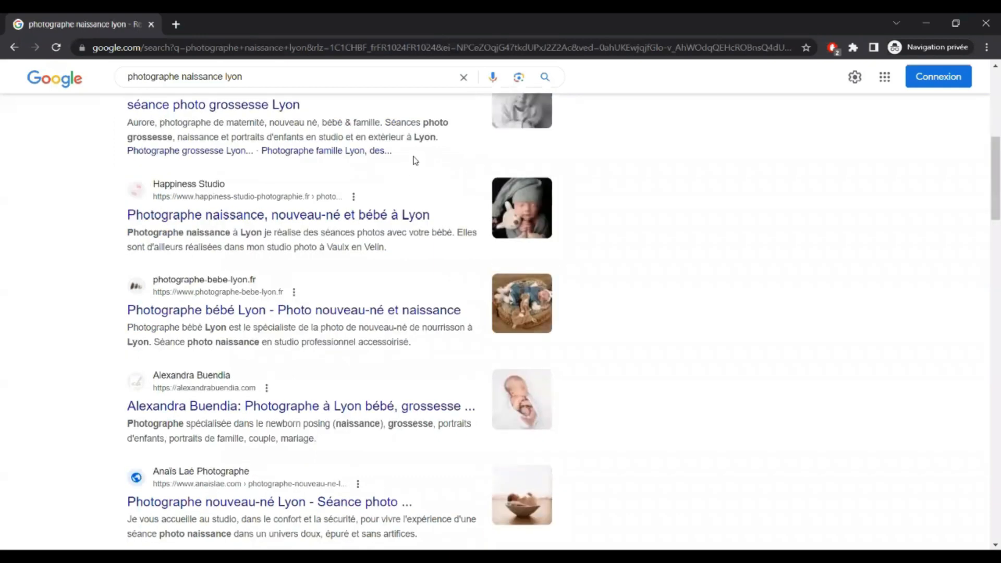
scroll(415, 159, down, 5)
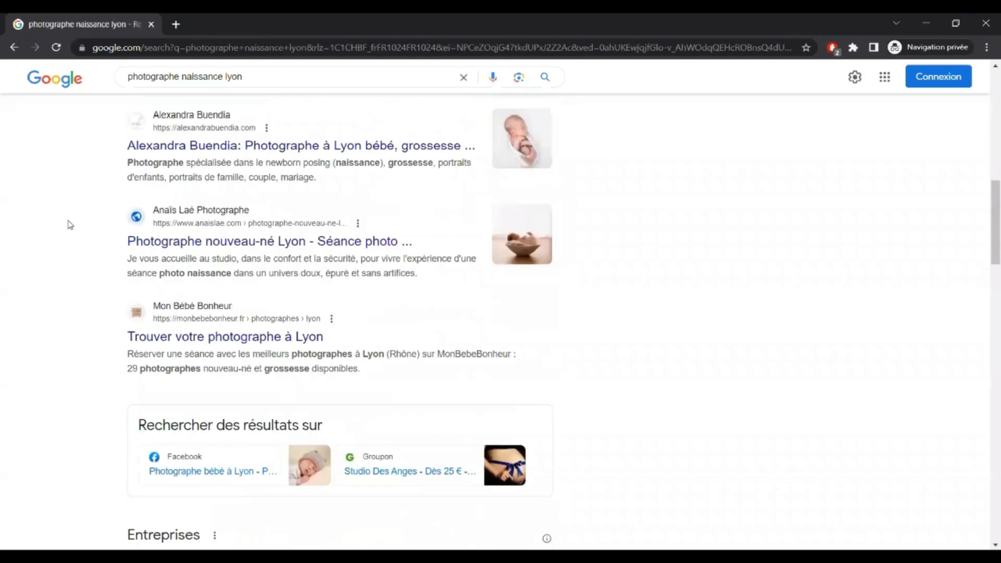
- Search Google for "maitre d'oeuvre toulouse" and look through the map listings and organic results
click(259, 77)
drag(259, 77, 119, 84)
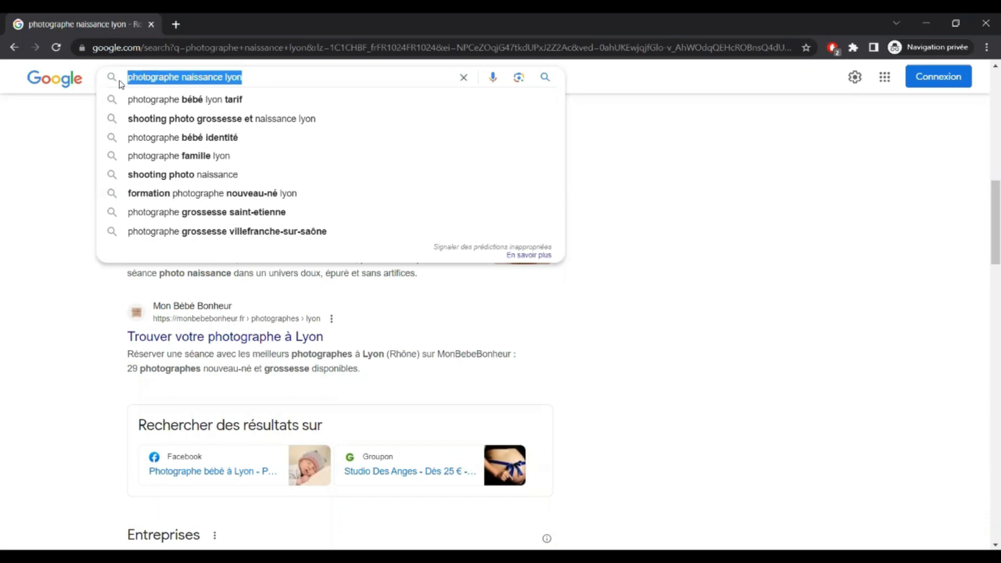
text(maitre d'oeuvre toulouse)
key(Return)
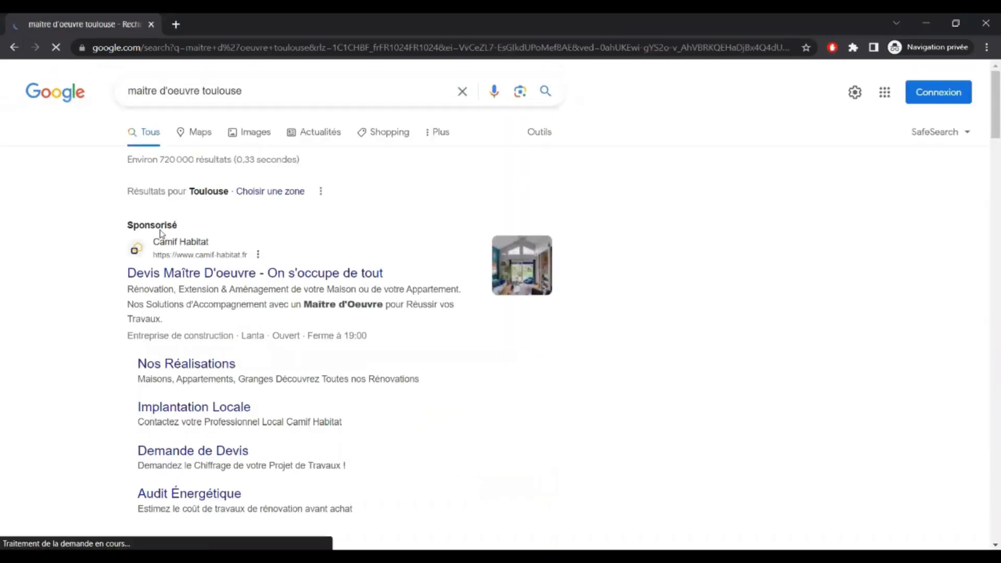
scroll(161, 233, down, 5)
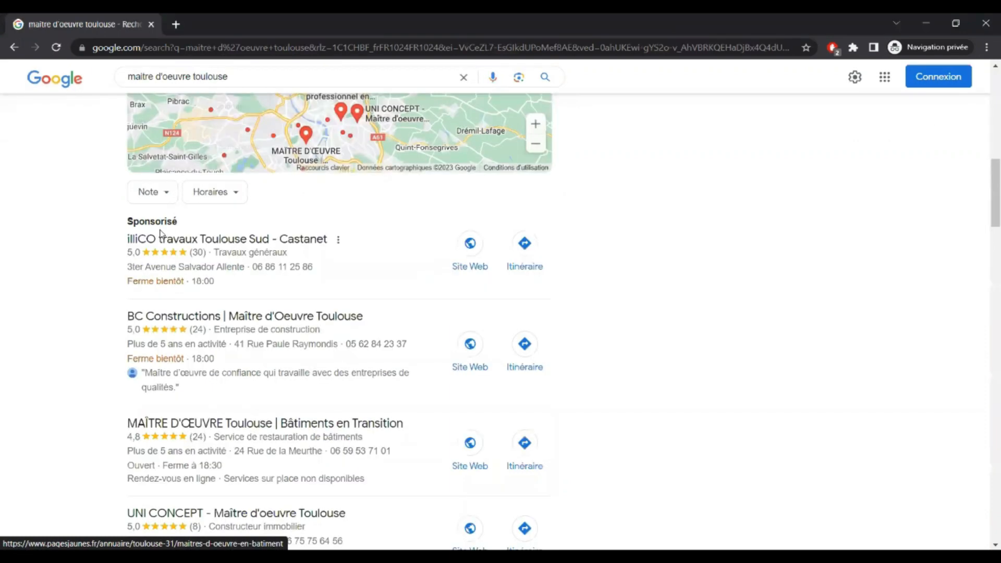
scroll(160, 233, down, 15)
- Search Google for "maquilleuse Paris"
triple_click(363, 80)
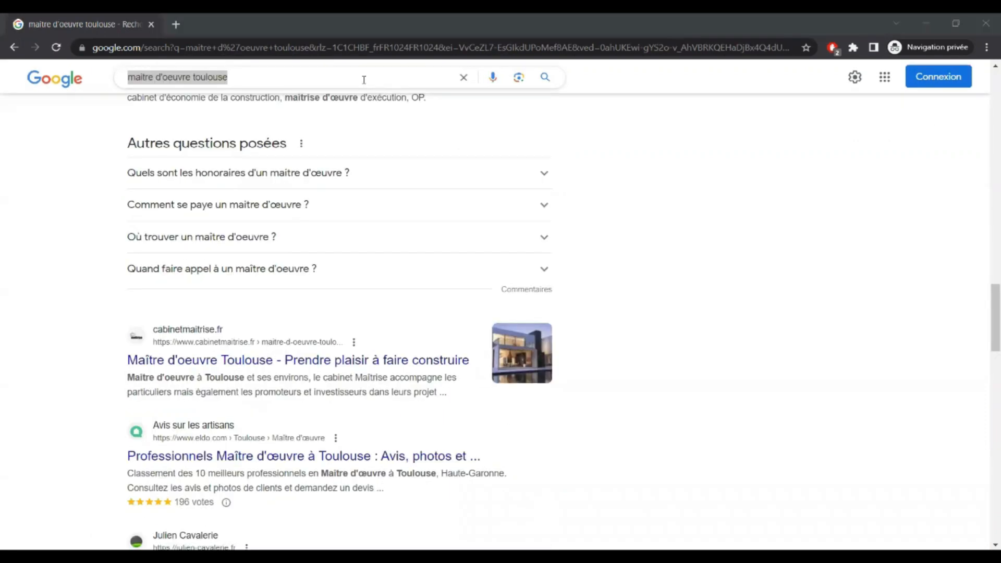
click(252, 77)
drag(252, 77, 105, 82)
text(maquilleuse Paris)
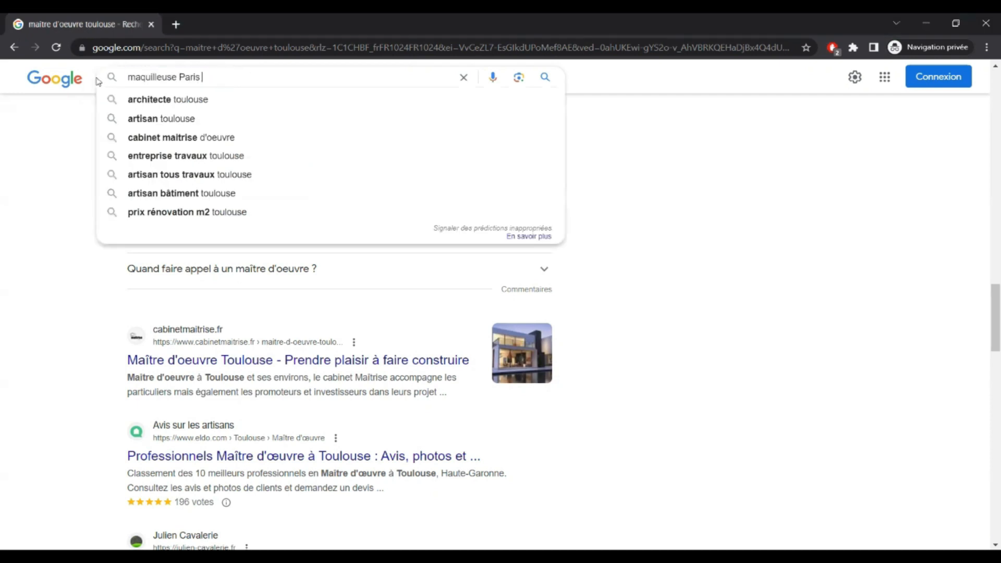
key(Return)
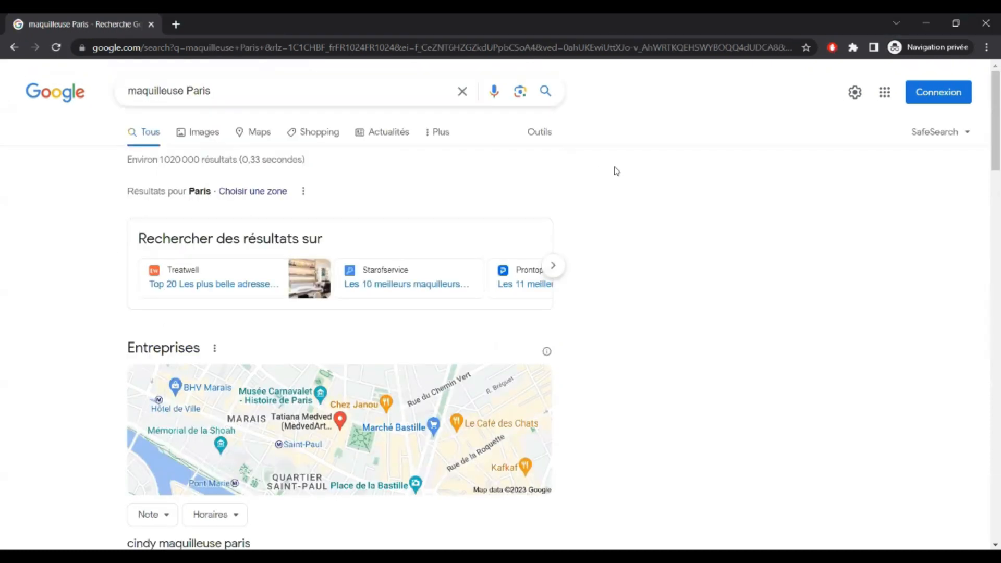
- Examine the organic results and the local business listings under the map for makeup artists in Paris
scroll(613, 174, down, 3)
scroll(606, 176, down, 1)
scroll(606, 176, down, 10)
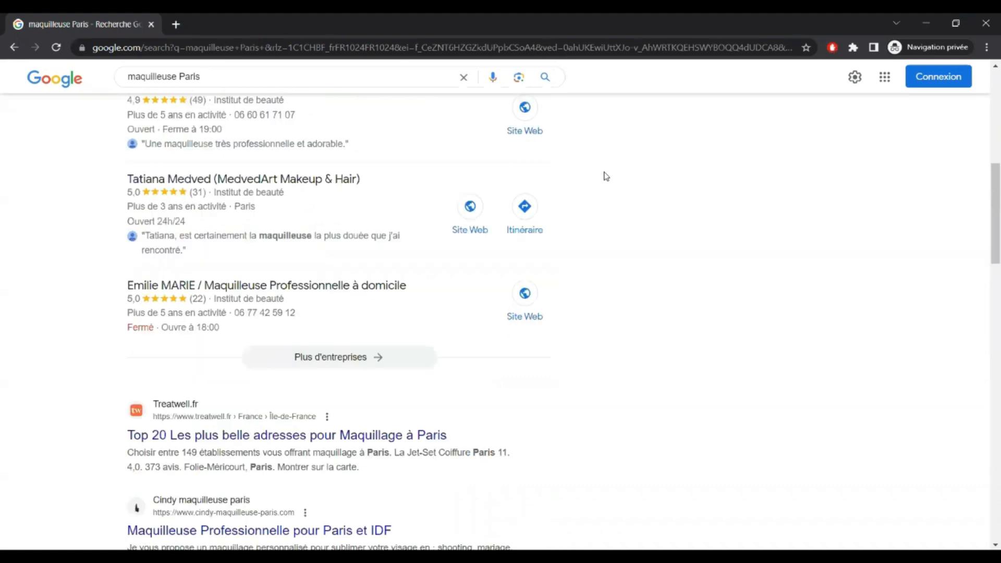
scroll(604, 176, down, 1)
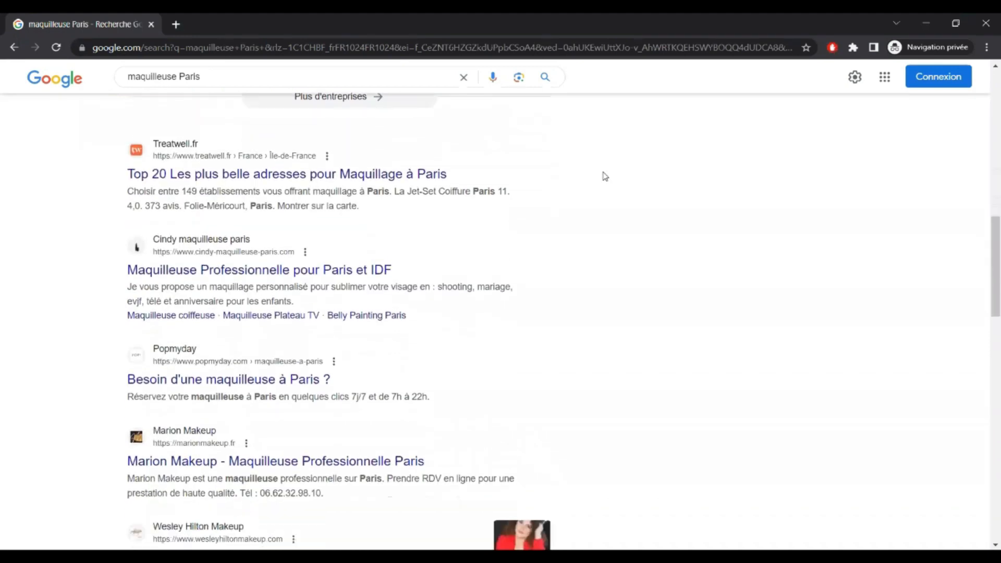
scroll(605, 176, up, 1)
scroll(604, 177, up, 1)
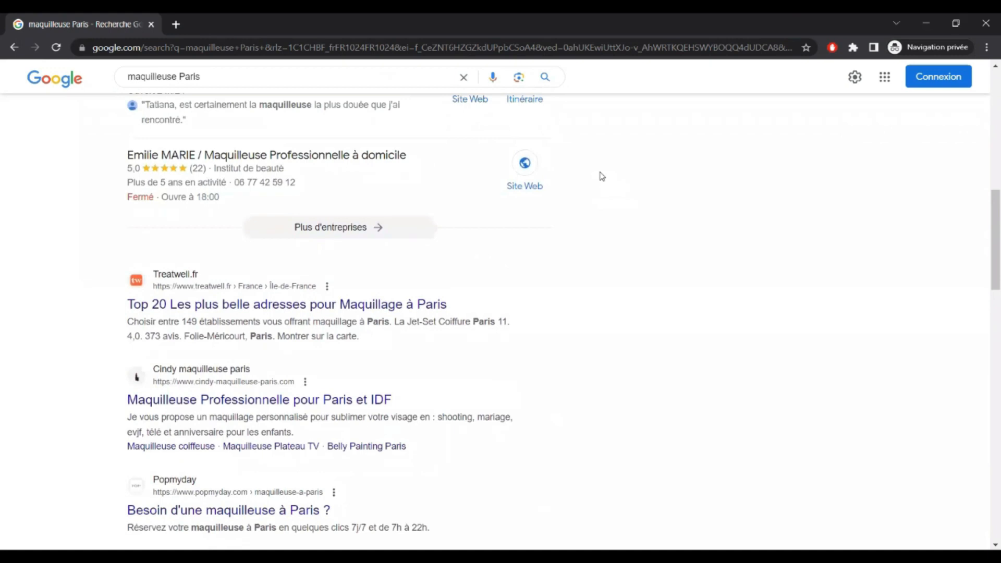
scroll(602, 177, up, 4)
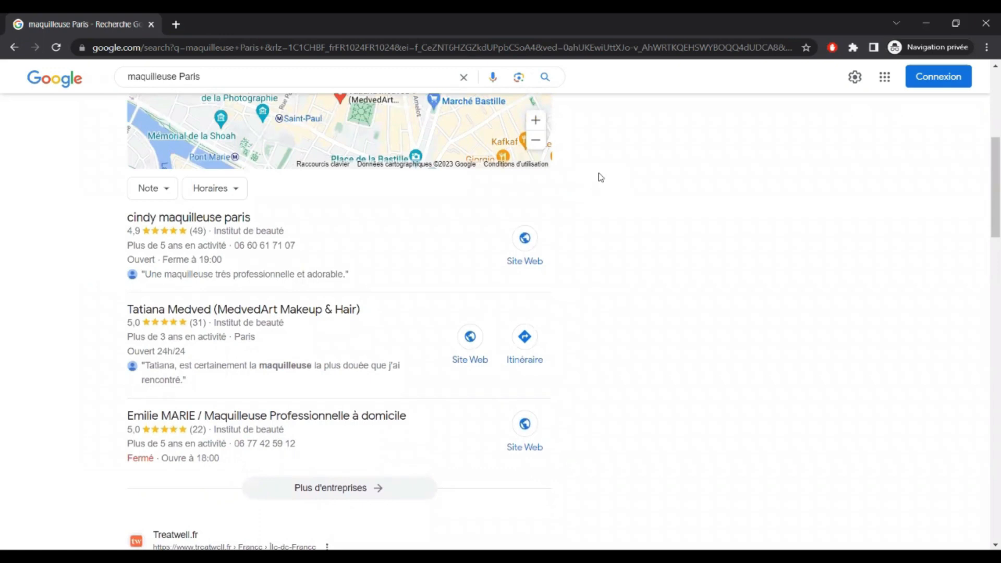
scroll(597, 178, up, 4)
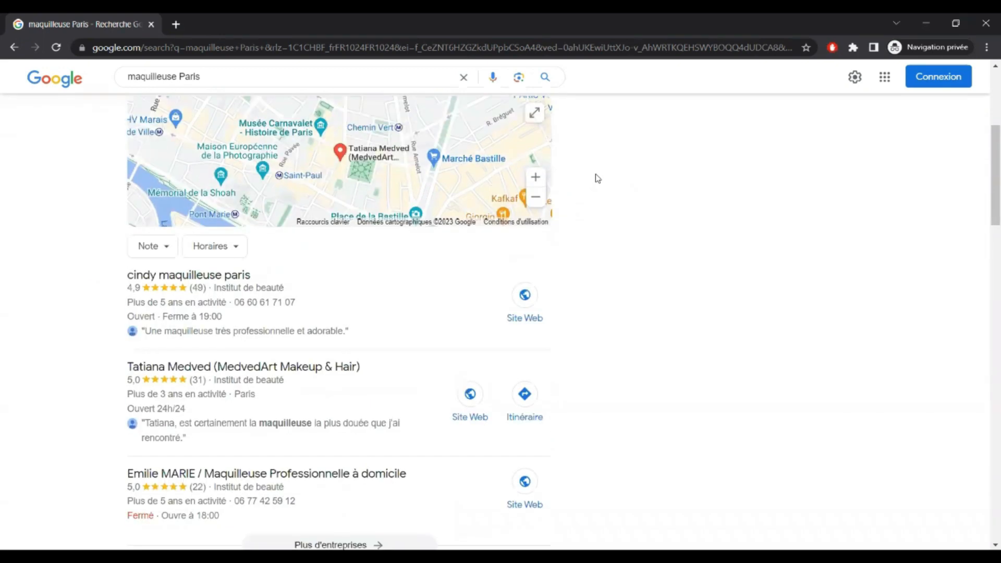